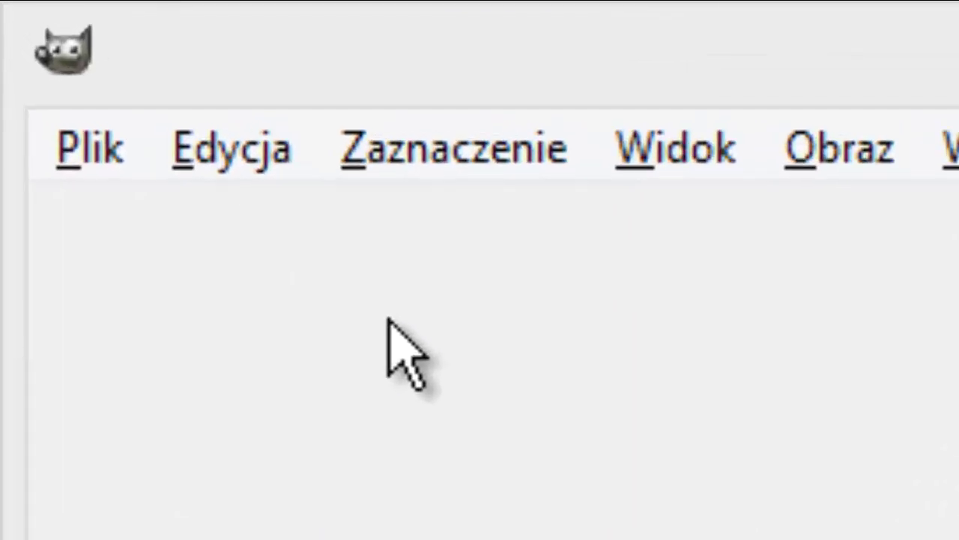
Step: Create a new 2120×1192 image and bucket-fill the canvas solid black
{"action": "left_click", "coordinate": [118, 180]}
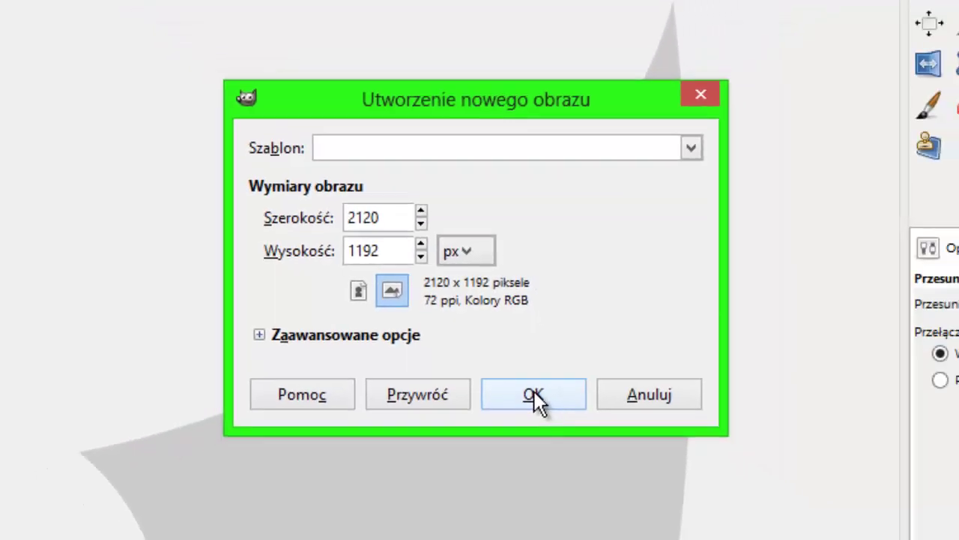
{"action": "left_click", "coordinate": [557, 446]}
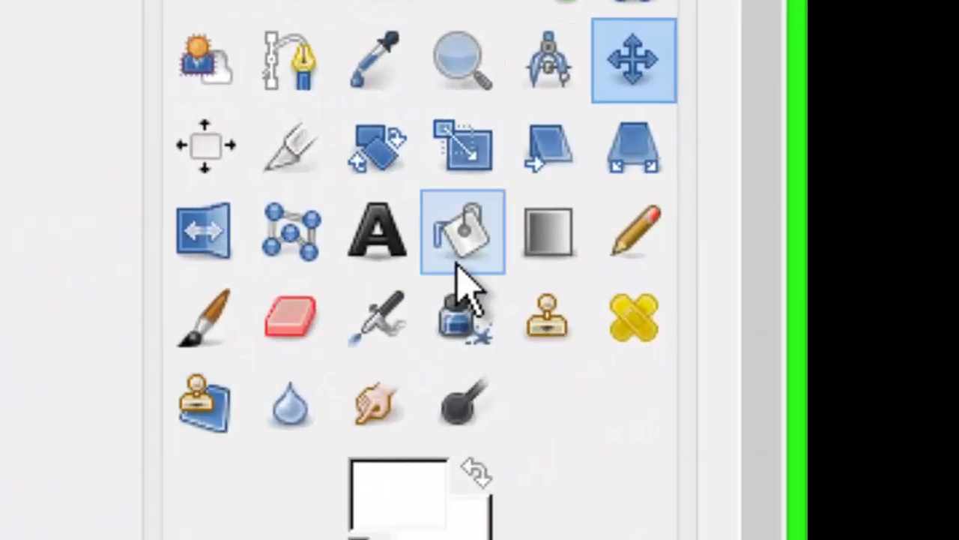
{"action": "left_click", "coordinate": [471, 254]}
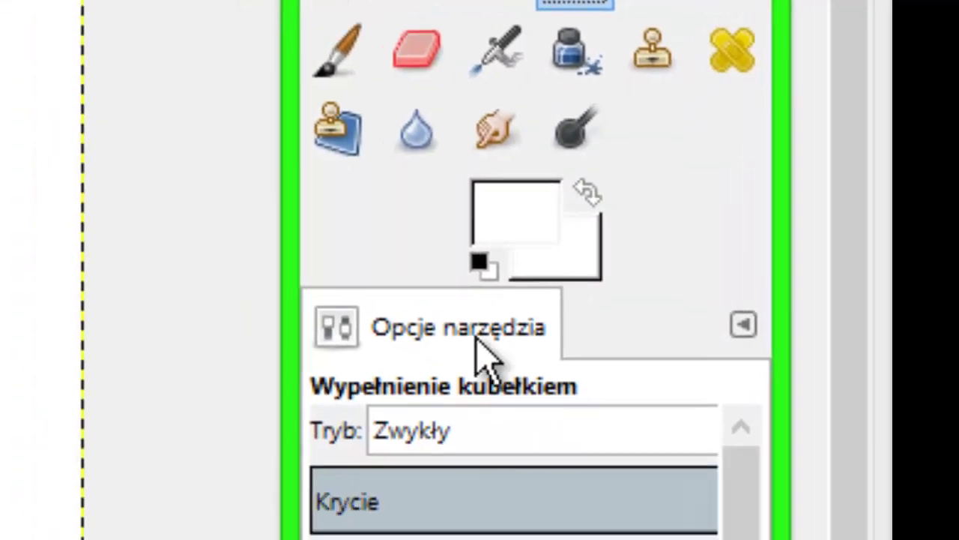
{"action": "left_click", "coordinate": [515, 214]}
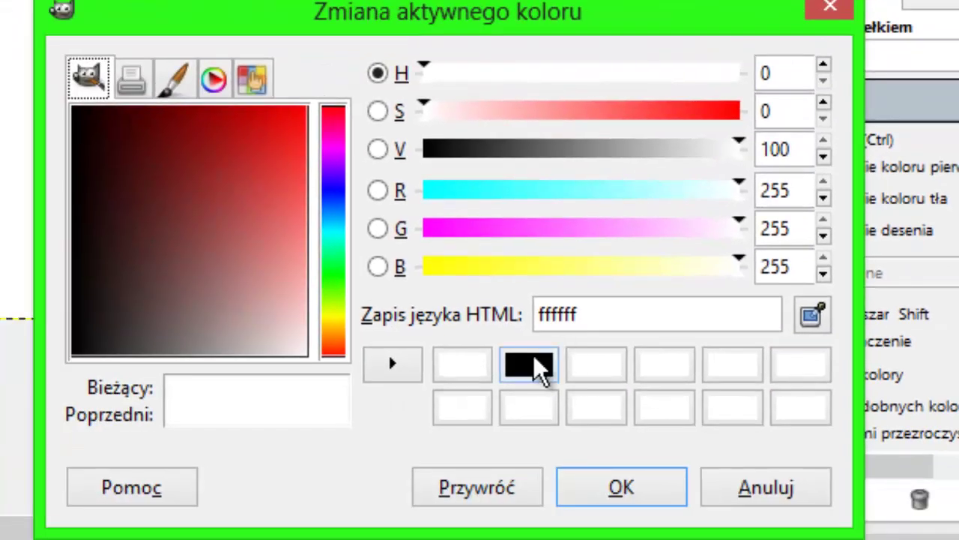
{"action": "left_click", "coordinate": [533, 367]}
{"action": "key", "text": "Return"}
{"action": "left_click", "coordinate": [449, 260]}
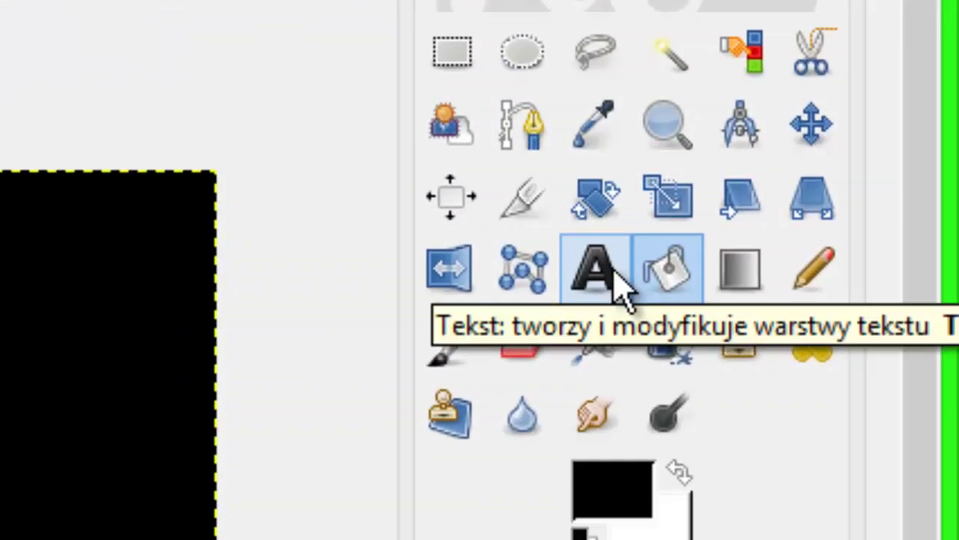
Step: Set up the Text tool with white colour, Neverwinter font at 433 px
{"action": "left_click", "coordinate": [619, 326]}
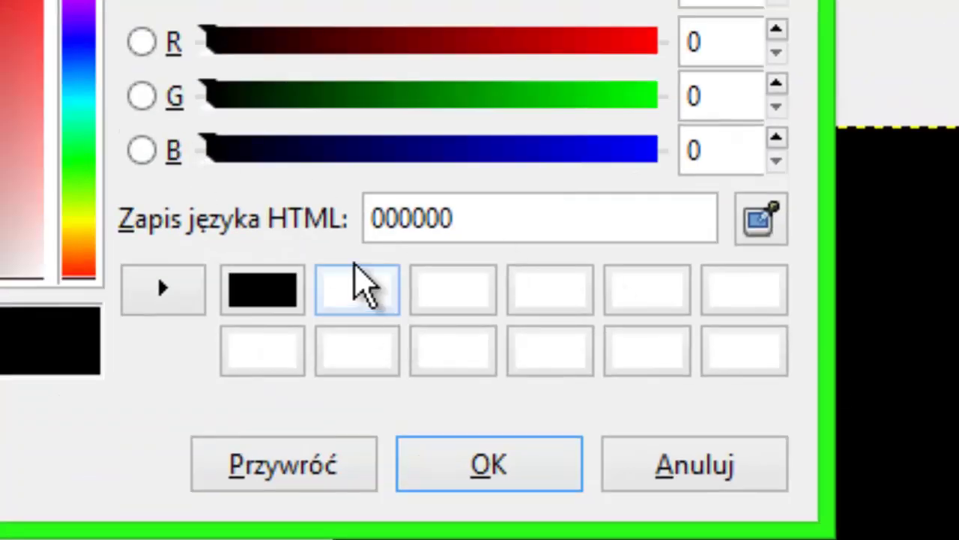
{"action": "left_click", "coordinate": [359, 288]}
{"action": "left_click", "coordinate": [488, 456]}
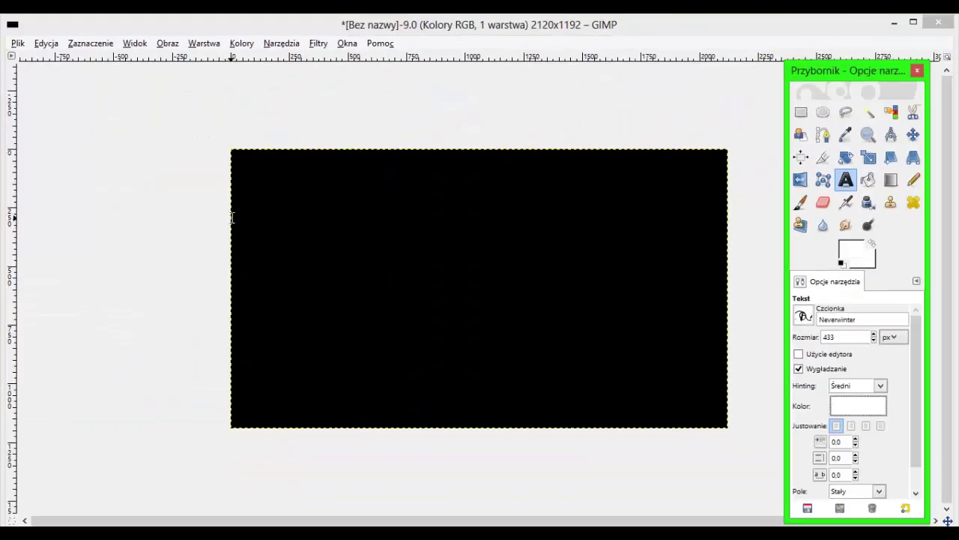
Step: Add the text 'Maniexen' on the canvas and shift it slightly right and up
{"action": "left_click", "coordinate": [233, 217]}
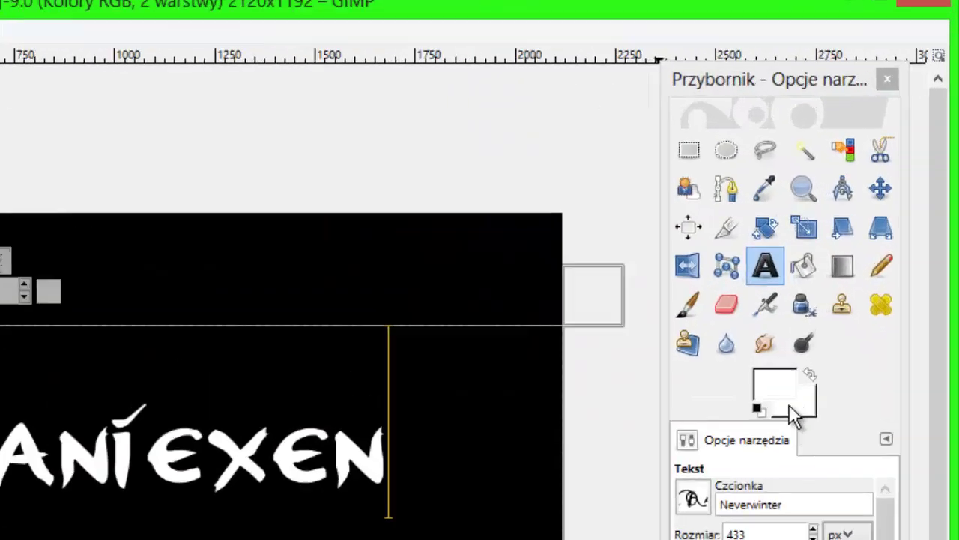
{"action": "left_click", "coordinate": [912, 134]}
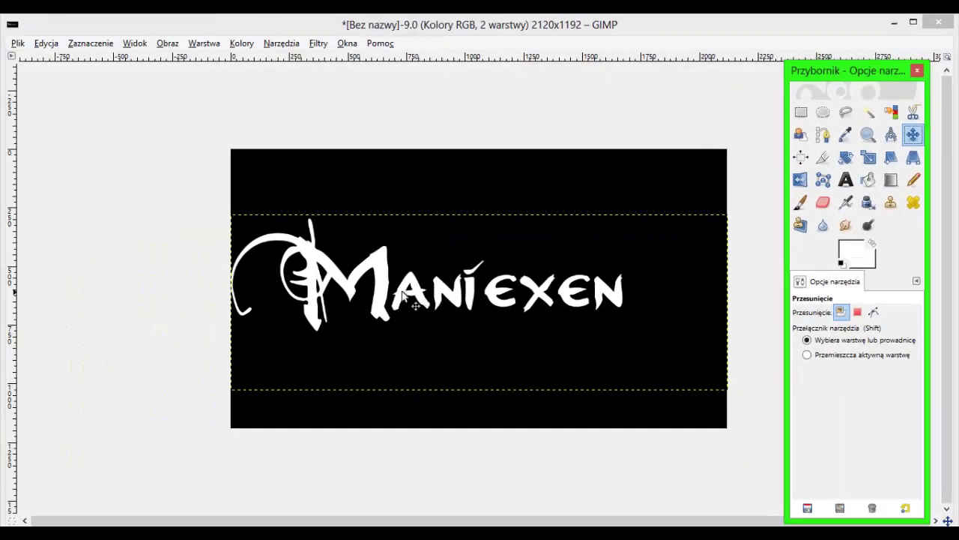
{"action": "left_click_drag", "start_coordinate": [383, 288], "coordinate": [419, 289]}
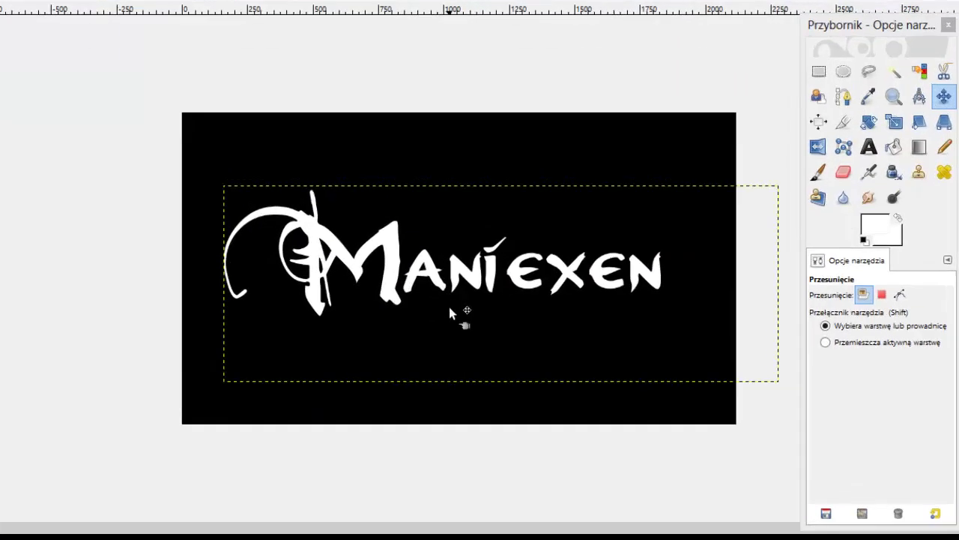
Step: Duplicate the text layer, Gaussian-blur the copy 12 px, and use Alpha to Selection on the lettering
{"action": "right_click", "coordinate": [465, 323]}
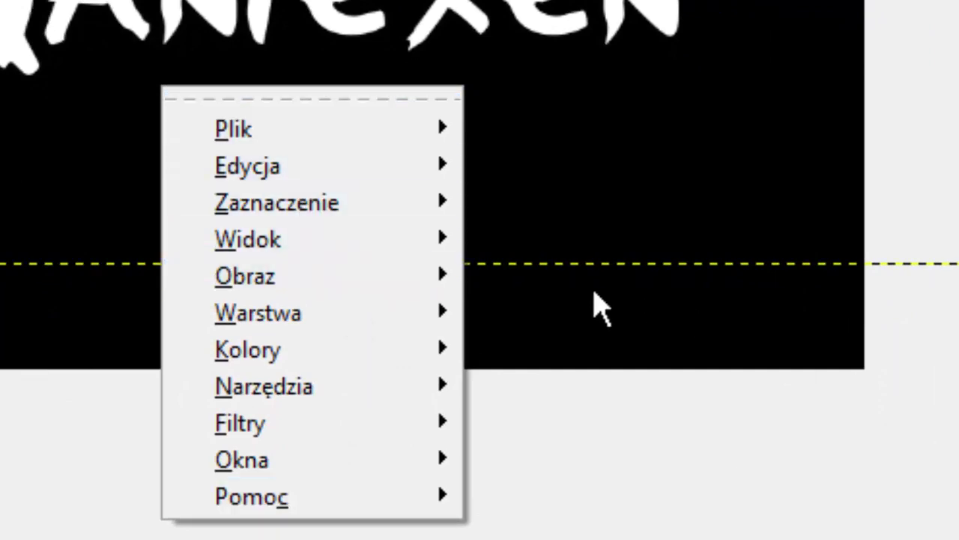
{"action": "mouse_move", "coordinate": [45, 539]}
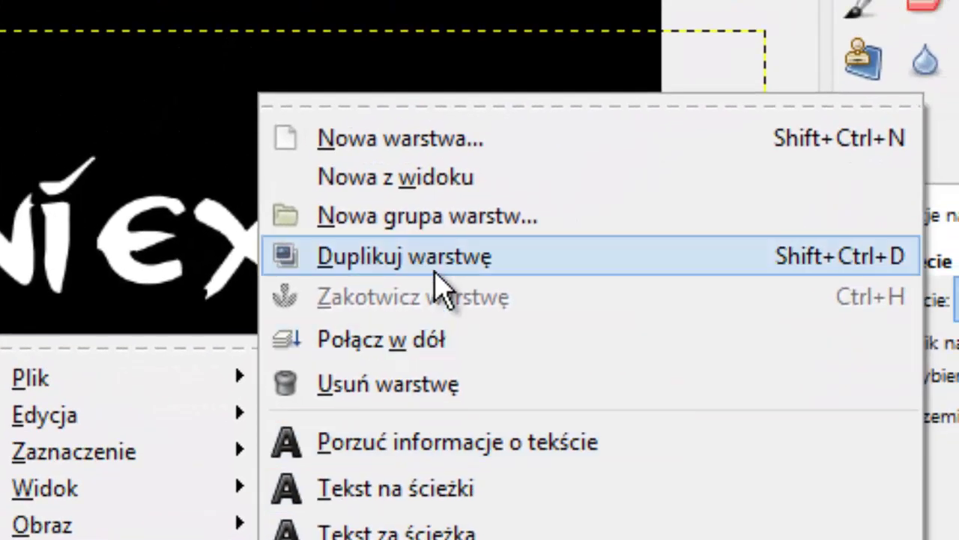
{"action": "left_click", "coordinate": [439, 259]}
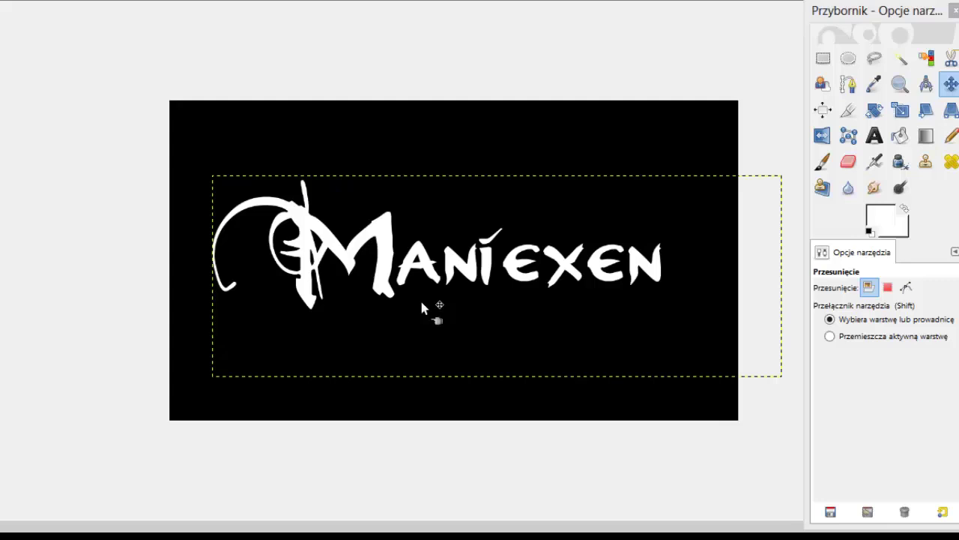
{"action": "right_click", "coordinate": [282, 188]}
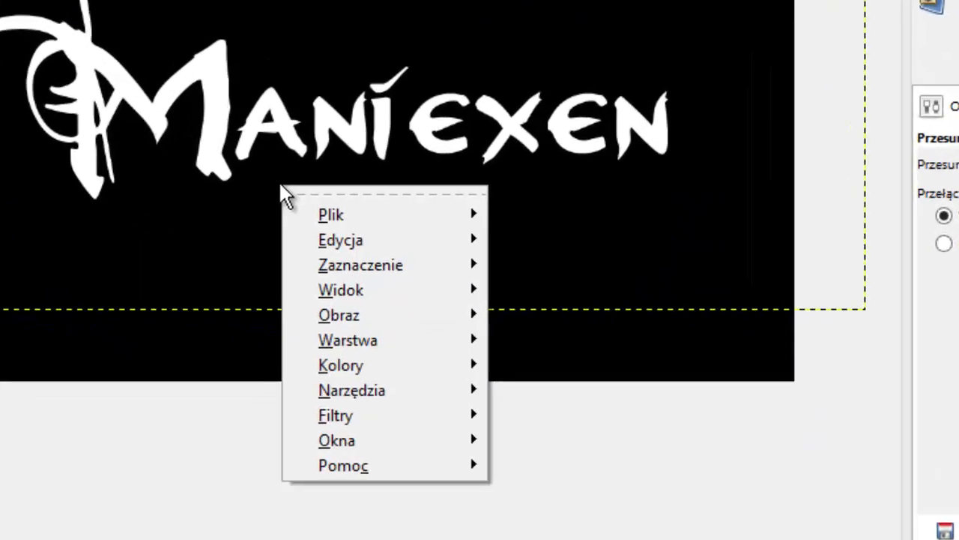
{"action": "mouse_move", "coordinate": [393, 464]}
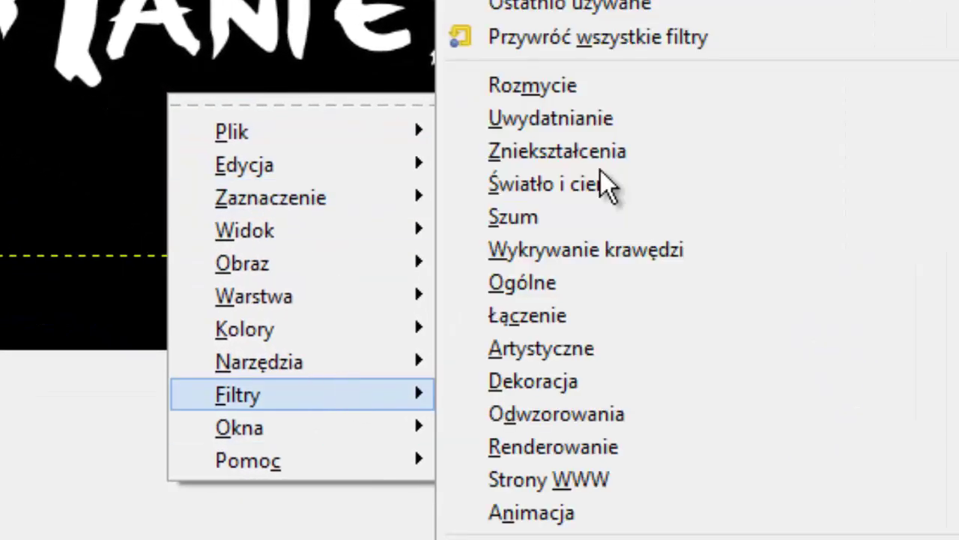
{"action": "mouse_move", "coordinate": [622, 154]}
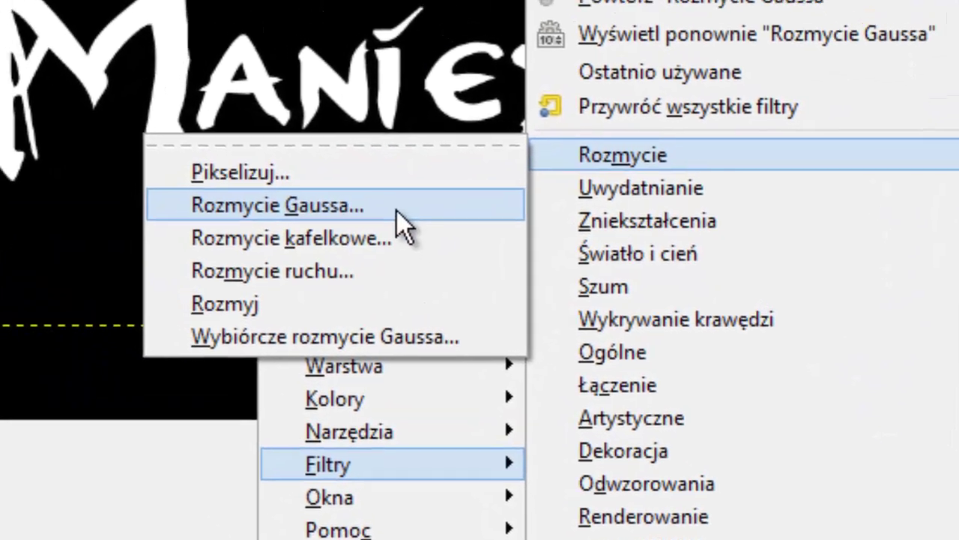
{"action": "left_click", "coordinate": [397, 210]}
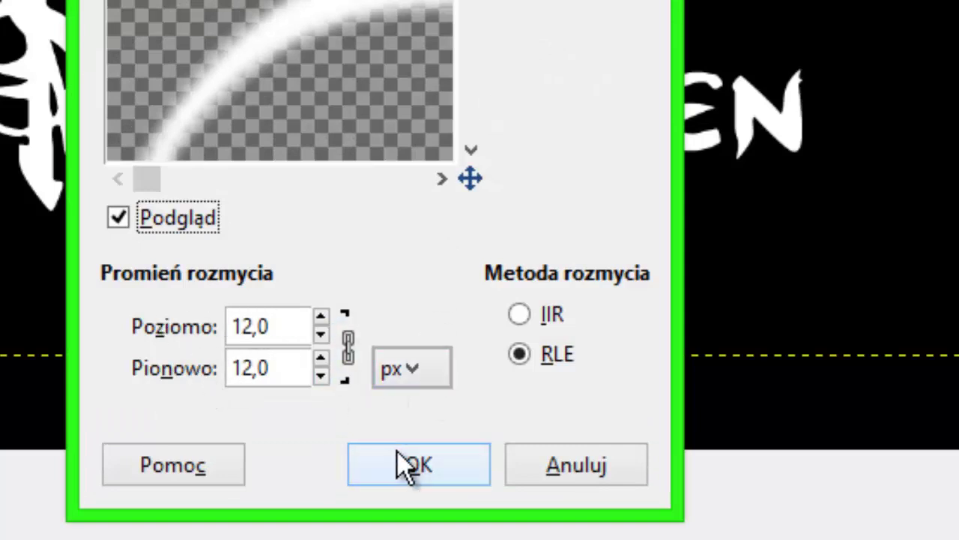
{"action": "left_click", "coordinate": [409, 471]}
{"action": "right_click", "coordinate": [304, 128]}
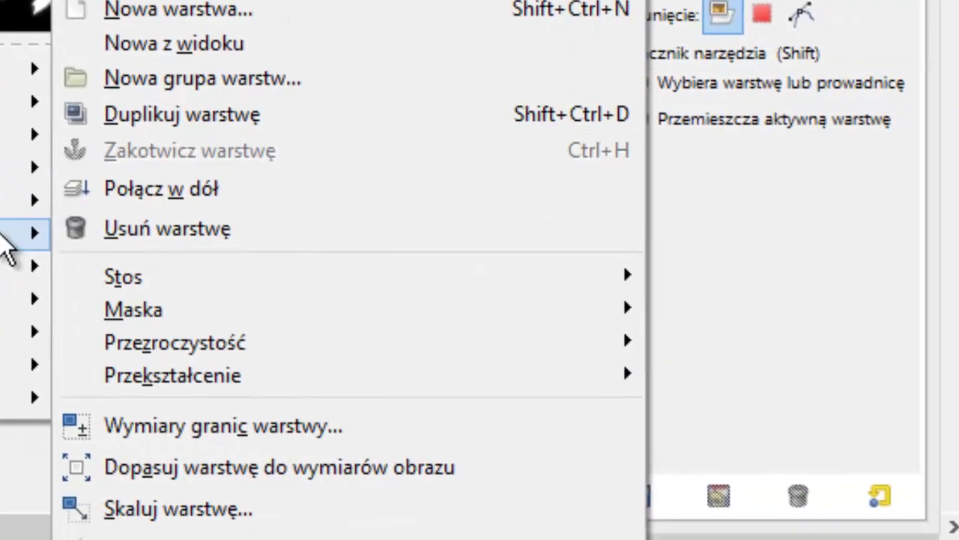
{"action": "mouse_move", "coordinate": [247, 244]}
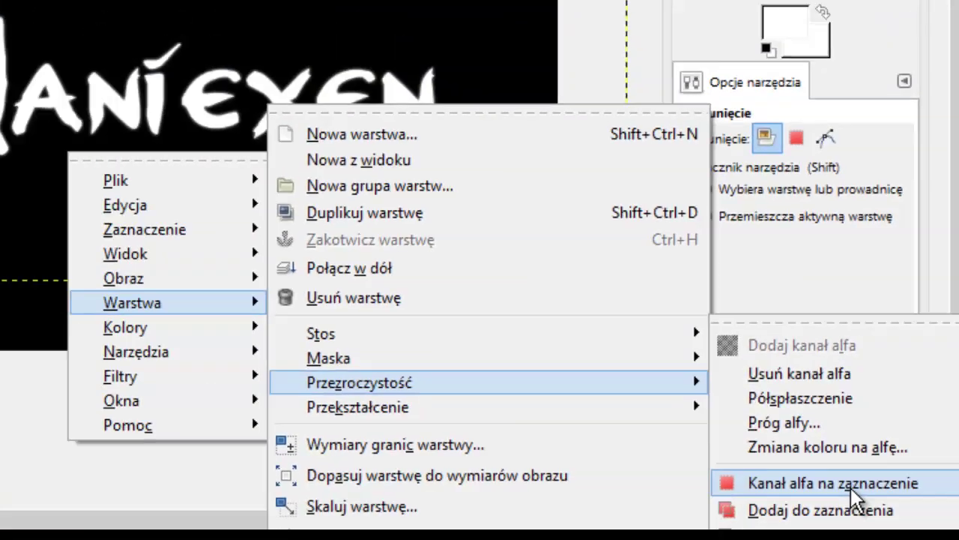
{"action": "left_click", "coordinate": [851, 484]}
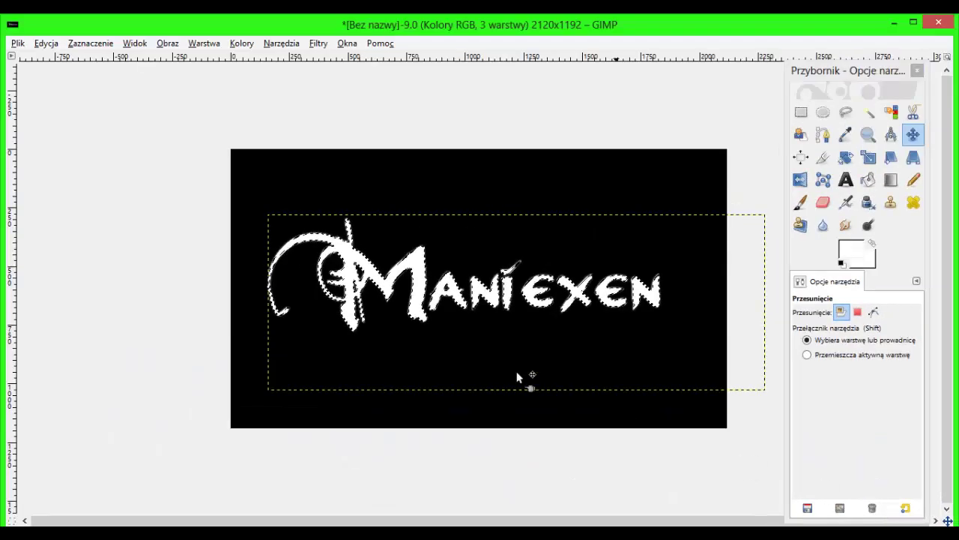
Step: Stroke the lettering selection with a 1 px solid-colour line, then select none
{"action": "right_click", "coordinate": [455, 291]}
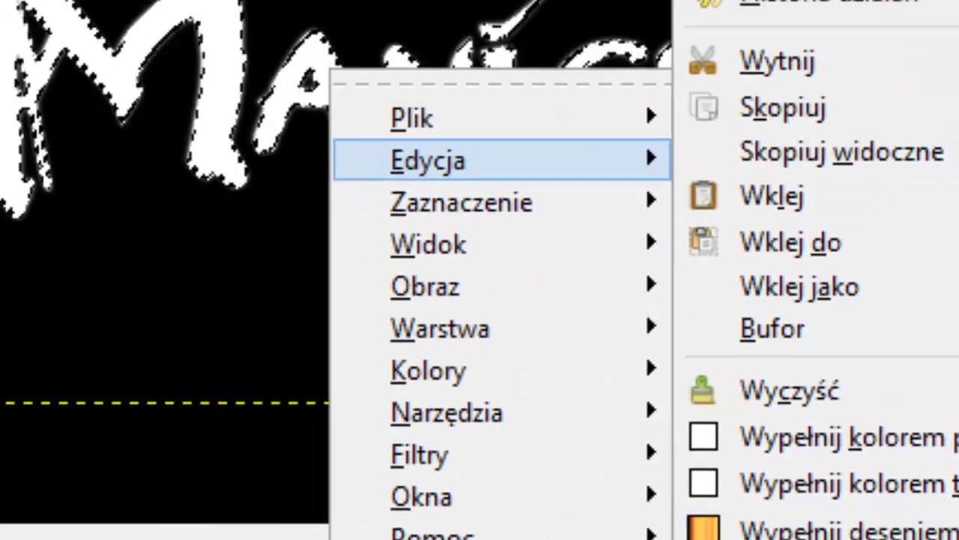
{"action": "left_click", "coordinate": [356, 330]}
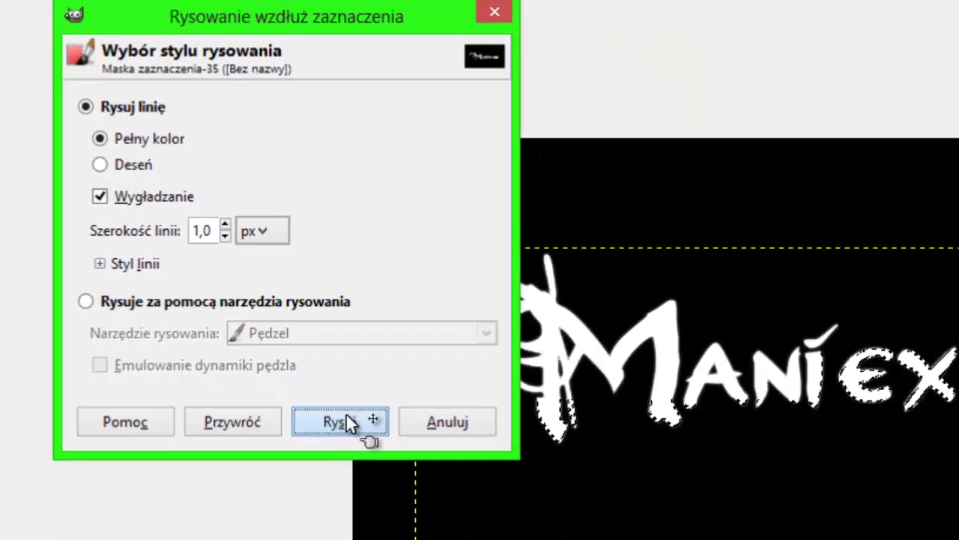
{"action": "left_click", "coordinate": [444, 507]}
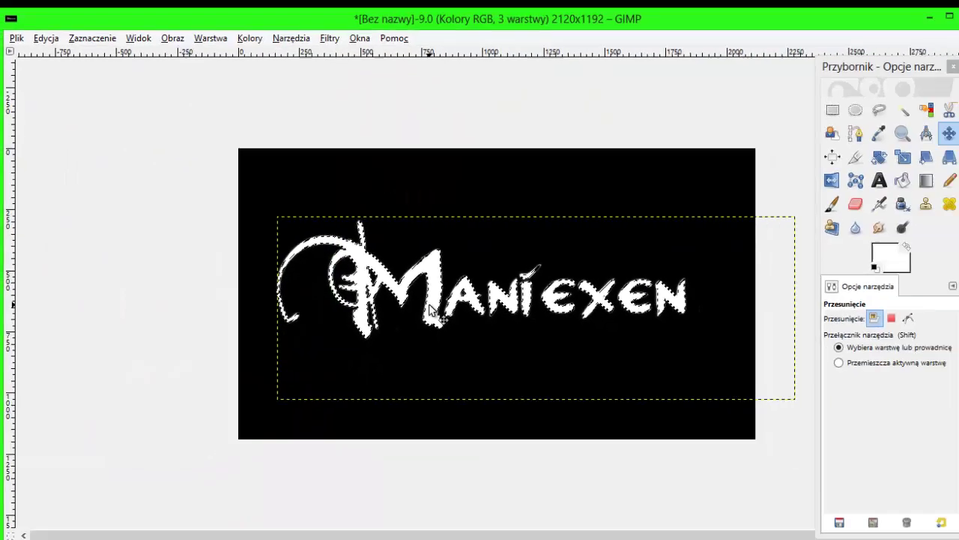
{"action": "right_click", "coordinate": [264, 129]}
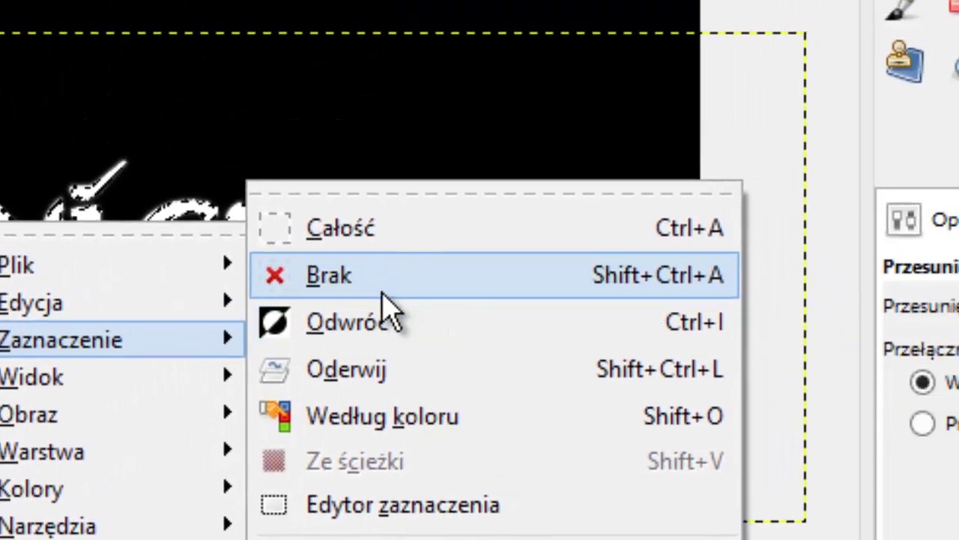
{"action": "left_click", "coordinate": [382, 293]}
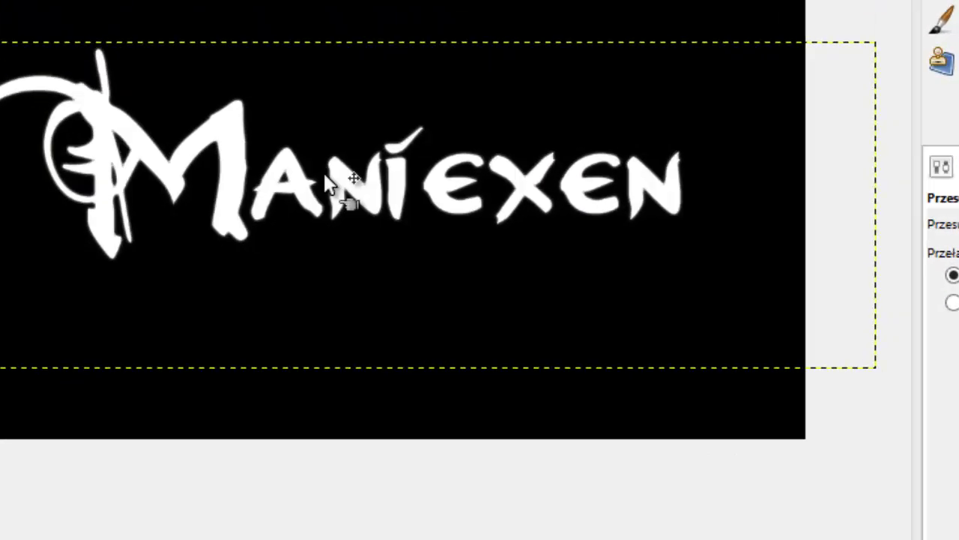
Step: Apply a leftward Wind filter with threshold 14 and strength 65
{"action": "right_click", "coordinate": [479, 295]}
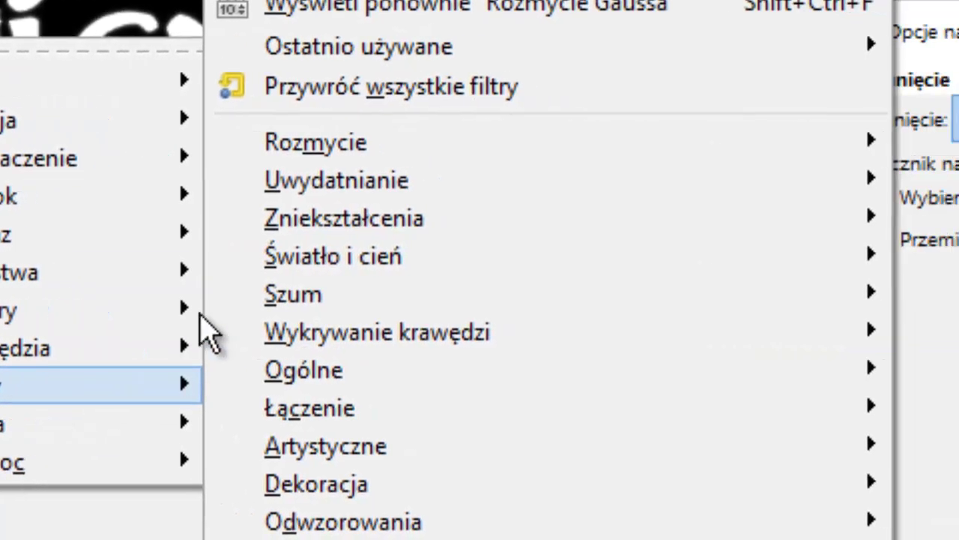
{"action": "mouse_move", "coordinate": [142, 11]}
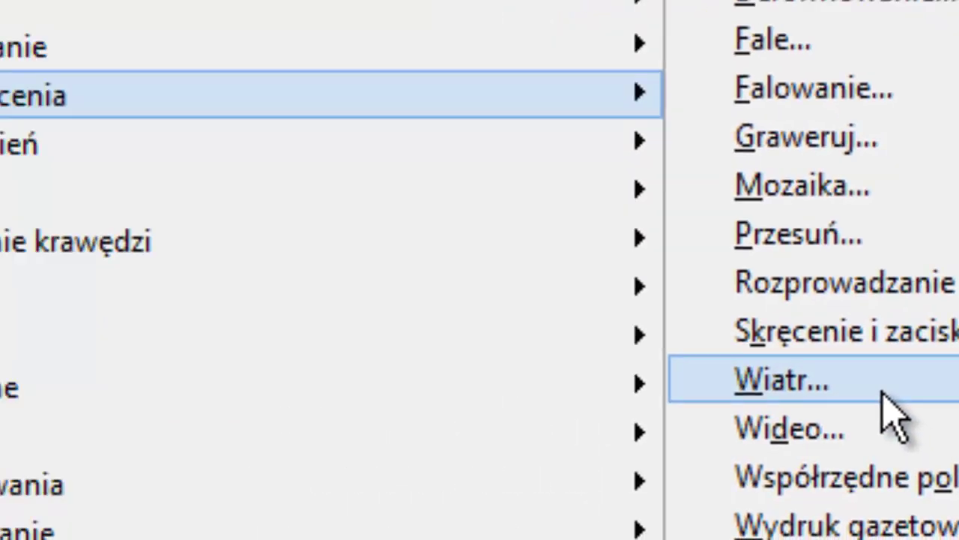
{"action": "left_click", "coordinate": [688, 397]}
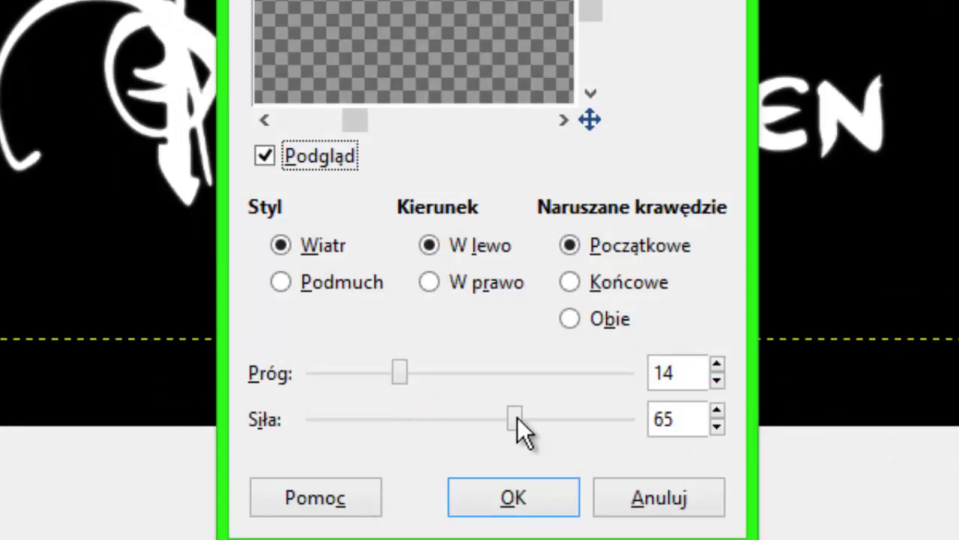
{"action": "left_click_drag", "start_coordinate": [600, 109], "coordinate": [585, 179]}
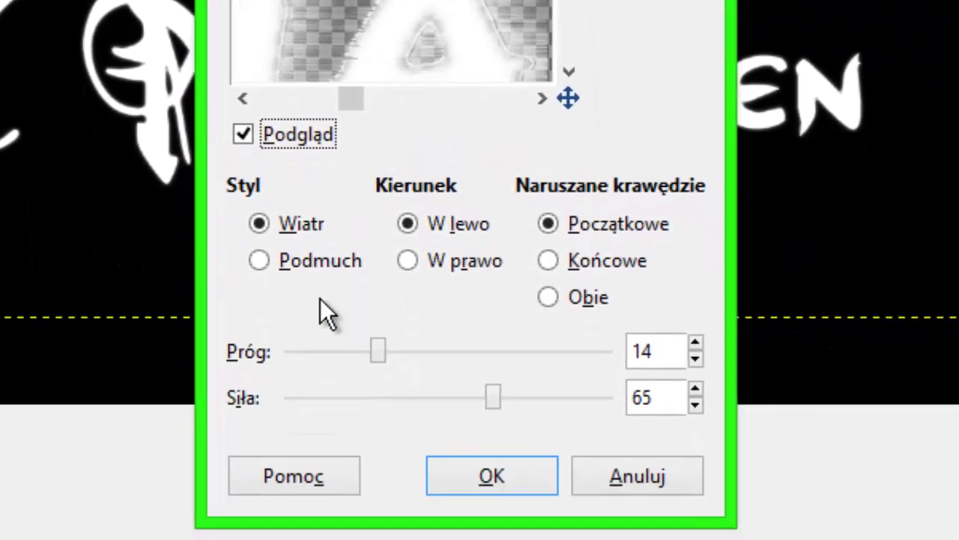
{"action": "left_click", "coordinate": [405, 218]}
{"action": "left_click", "coordinate": [509, 480]}
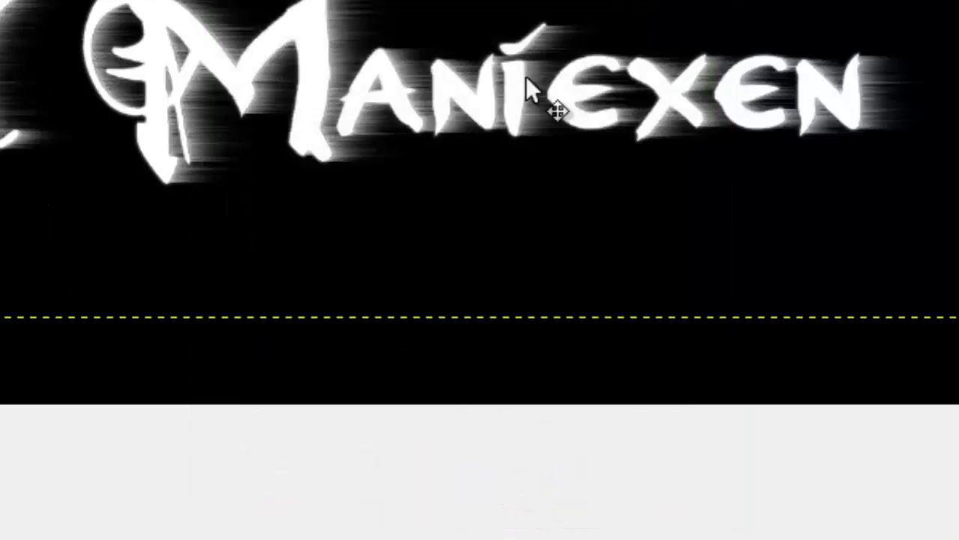
Step: Reopen the Wind filter with direction set to Right
{"action": "right_click", "coordinate": [748, 123]}
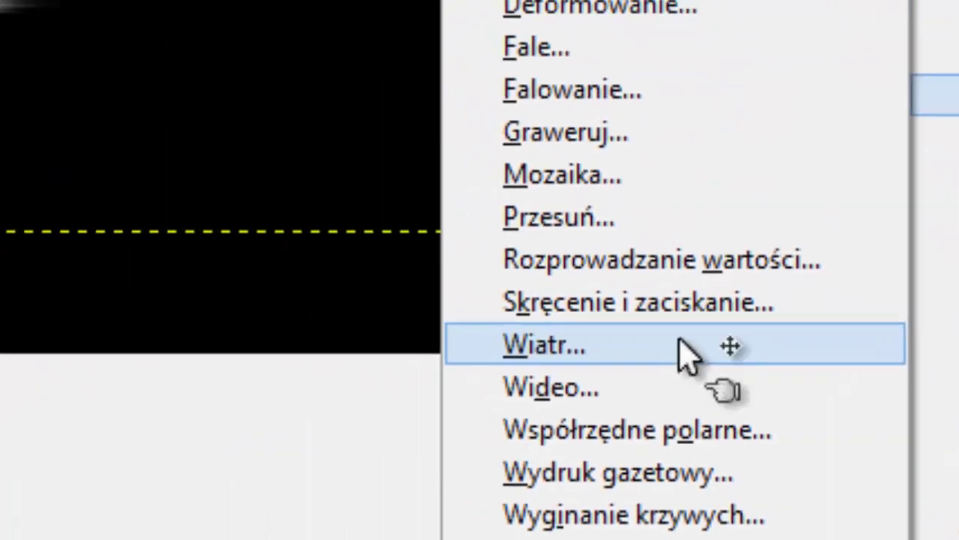
{"action": "left_click", "coordinate": [439, 277]}
{"action": "left_click", "coordinate": [390, 234]}
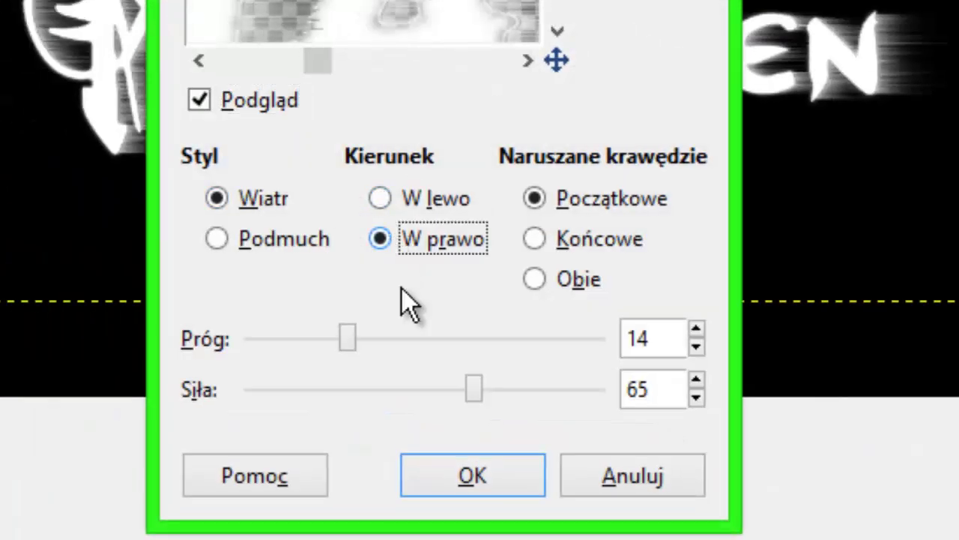
Step: Apply the rightward wind, rotate the layer 90° clockwise, and apply Wind again
{"action": "left_click", "coordinate": [507, 471]}
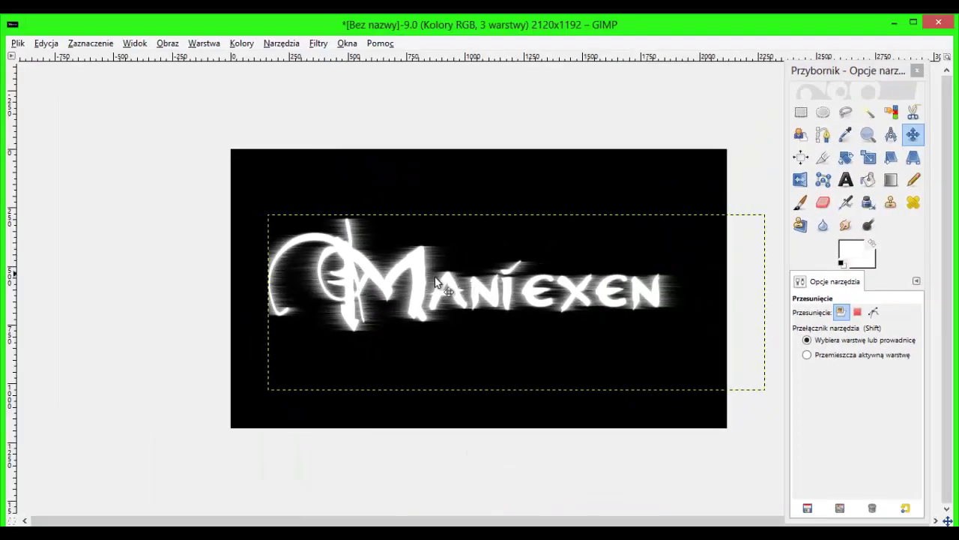
{"action": "right_click", "coordinate": [376, 227]}
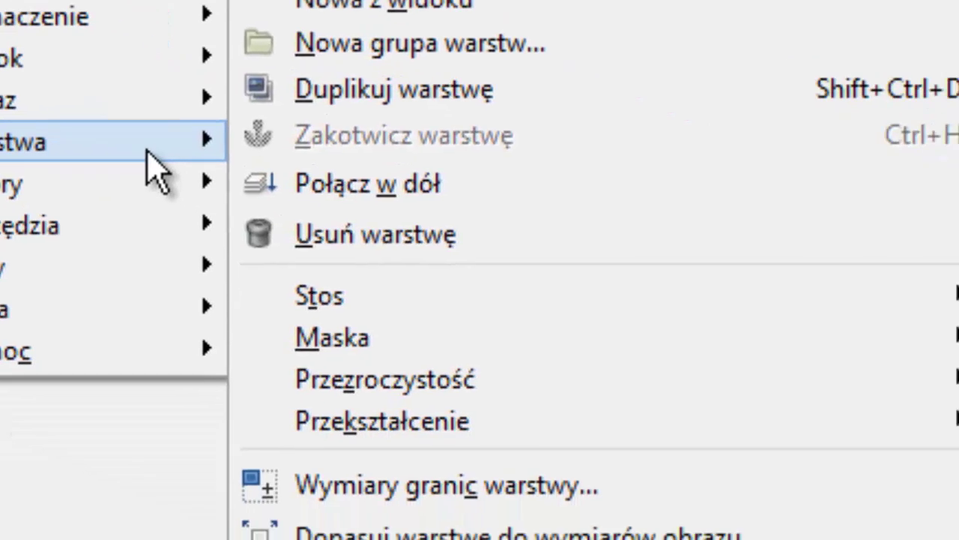
{"action": "mouse_move", "coordinate": [369, 51]}
{"action": "mouse_move", "coordinate": [754, 331]}
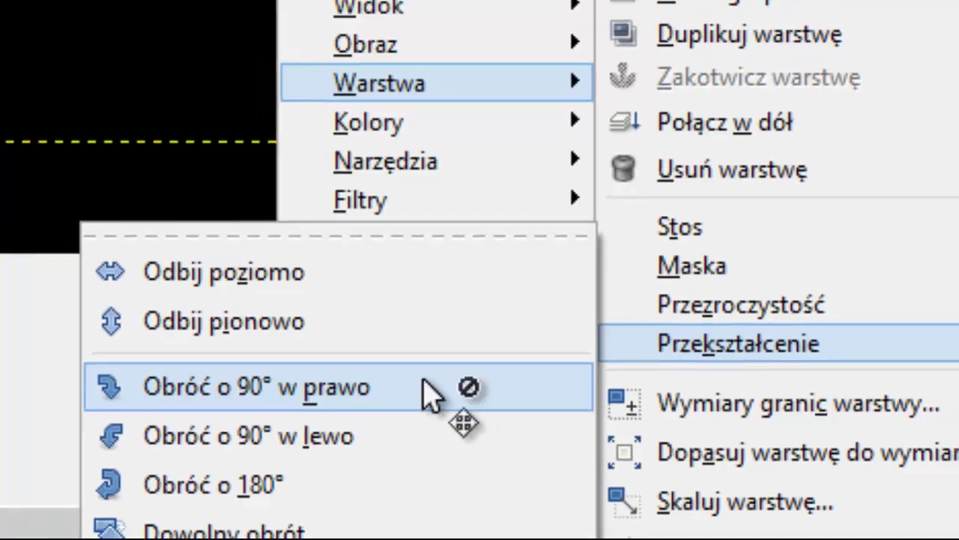
{"action": "left_click", "coordinate": [546, 377]}
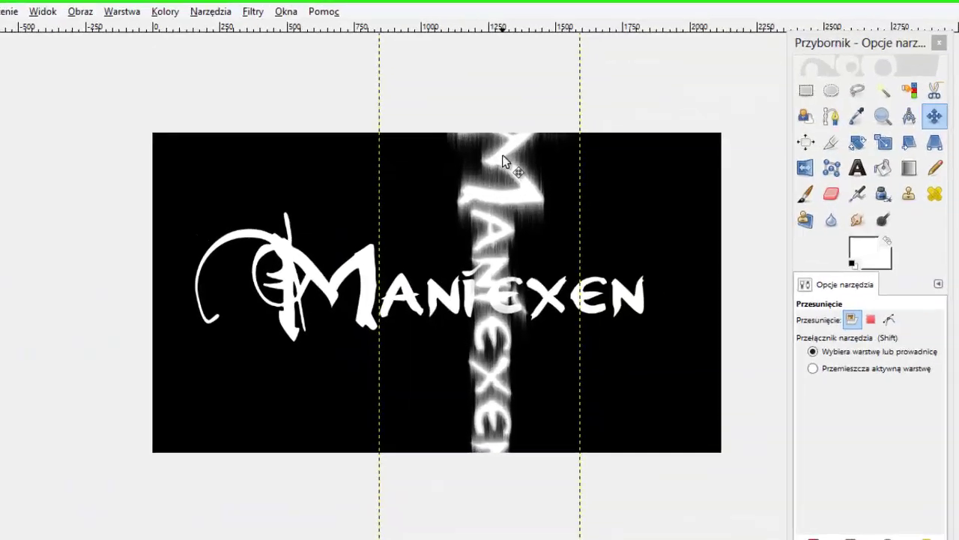
{"action": "right_click", "coordinate": [502, 161]}
{"action": "mouse_move", "coordinate": [104, 30]}
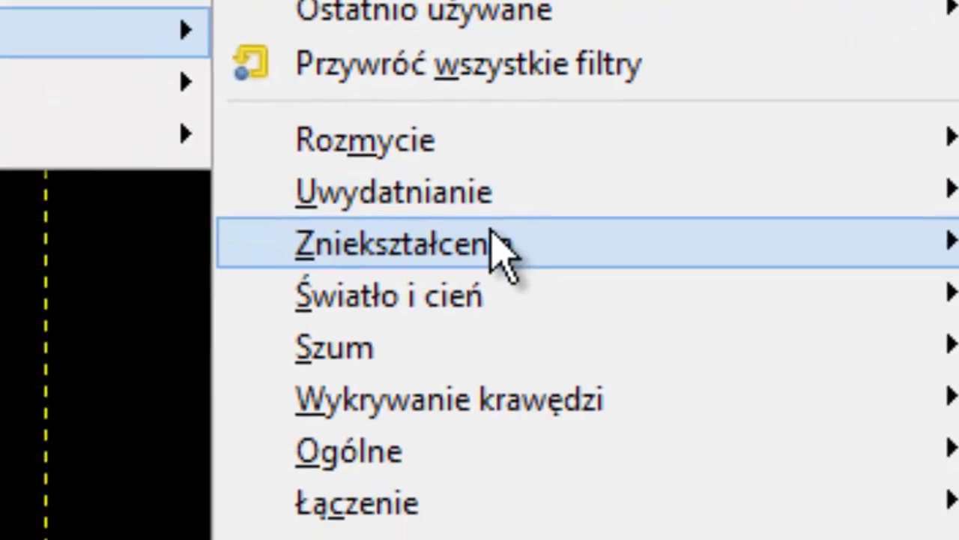
{"action": "mouse_move", "coordinate": [398, 242]}
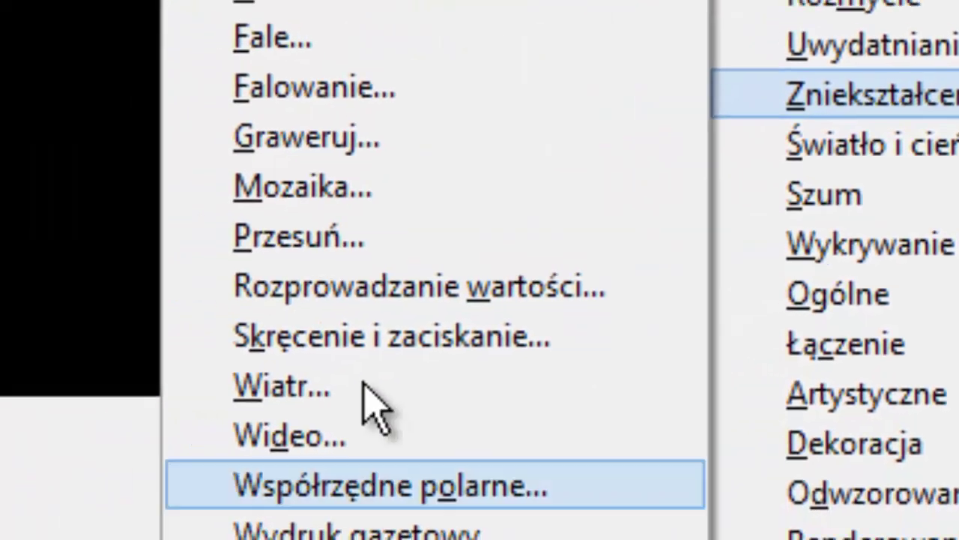
{"action": "left_click", "coordinate": [364, 428]}
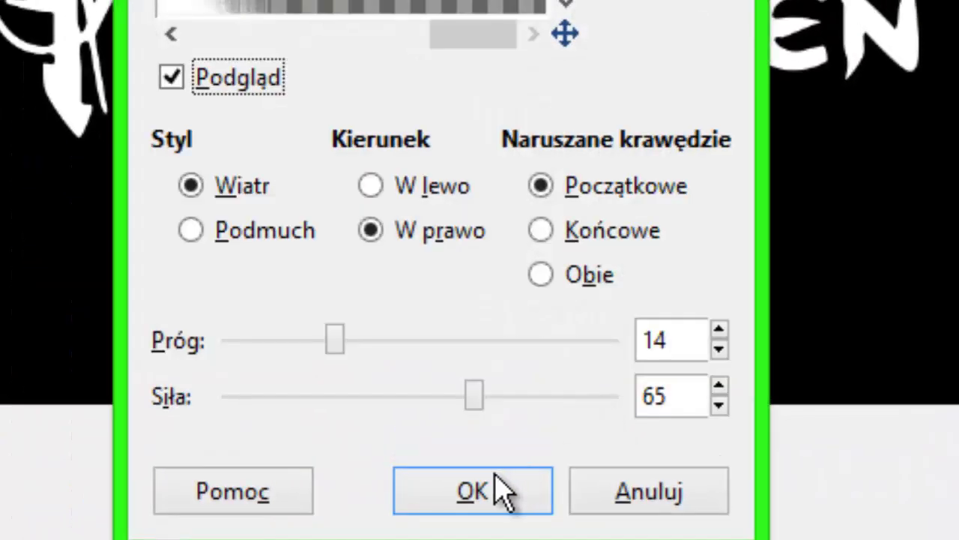
{"action": "left_click", "coordinate": [501, 491]}
Step: Apply an opposite-direction Wind pass, then rotate the layer 90° back to horizontal
{"action": "right_click", "coordinate": [332, 64]}
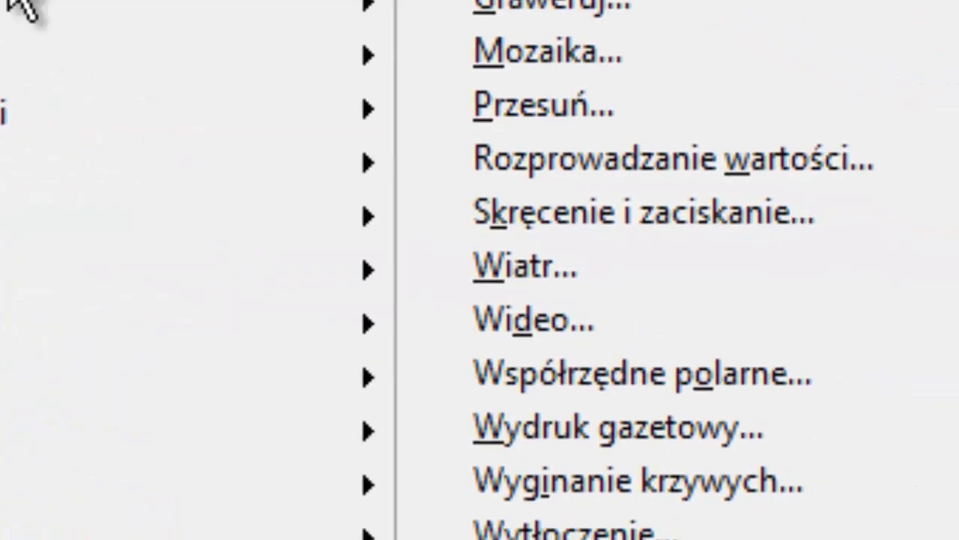
{"action": "left_click", "coordinate": [559, 268]}
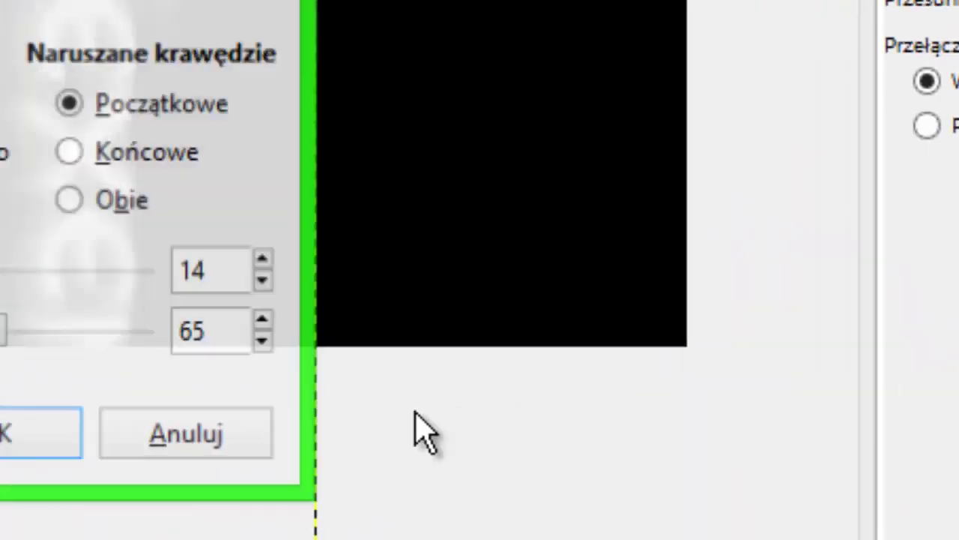
{"action": "left_click", "coordinate": [403, 200]}
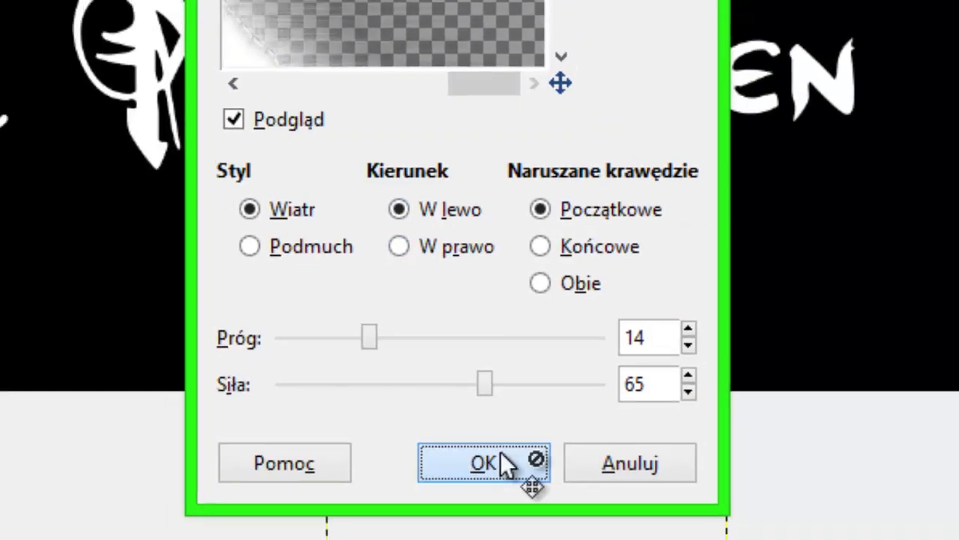
{"action": "left_click", "coordinate": [500, 459]}
{"action": "right_click", "coordinate": [488, 273]}
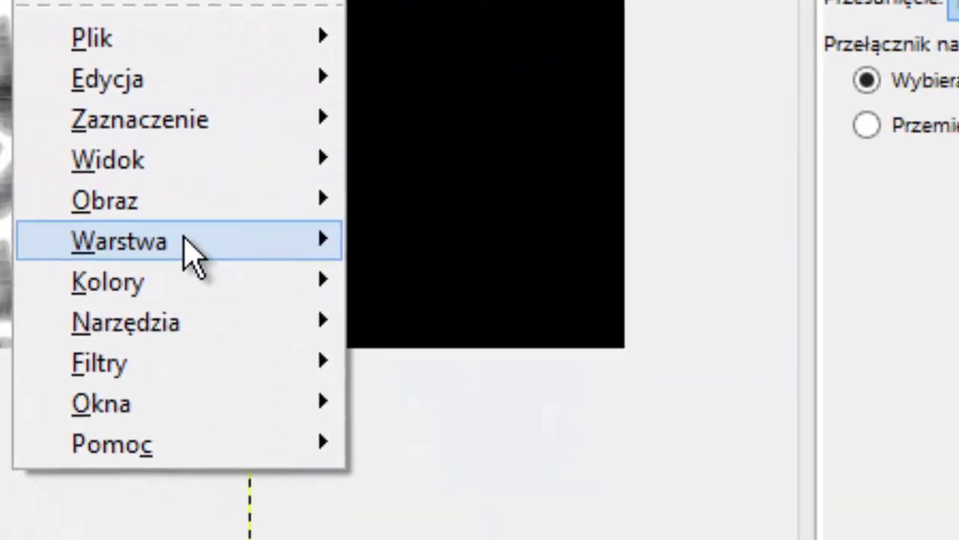
{"action": "mouse_move", "coordinate": [403, 170]}
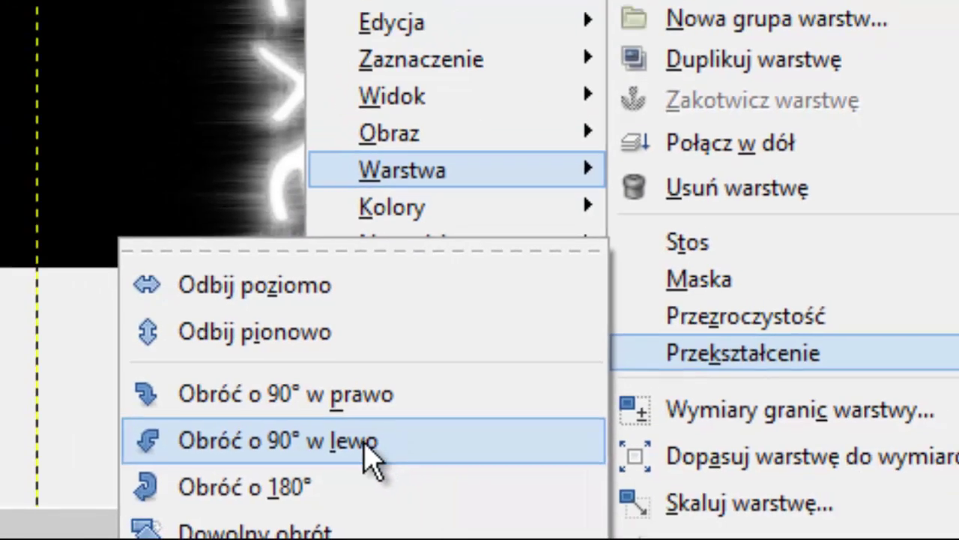
{"action": "left_click", "coordinate": [371, 442]}
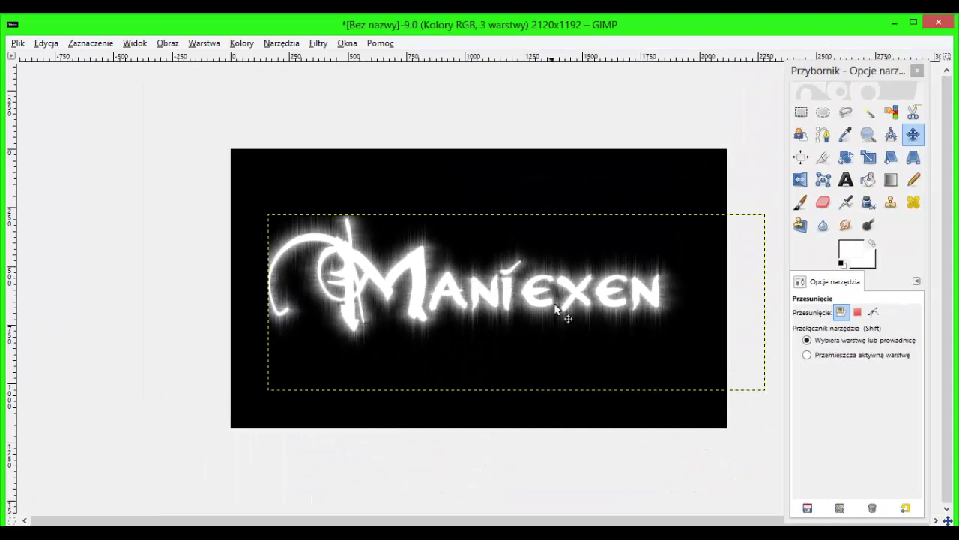
Step: Colorize the glow layer with hue 131, saturation 90 and lightness -67
{"action": "right_click", "coordinate": [464, 306]}
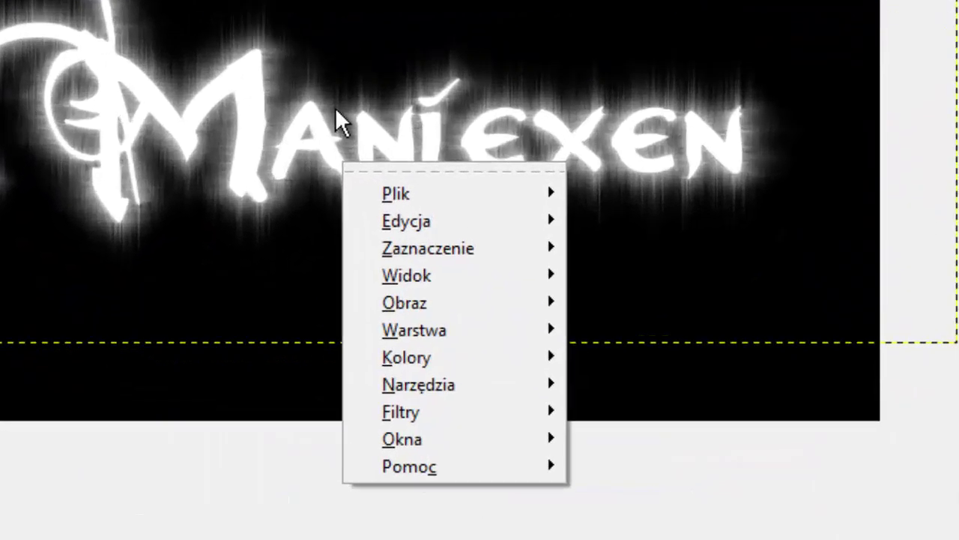
{"action": "mouse_move", "coordinate": [241, 43]}
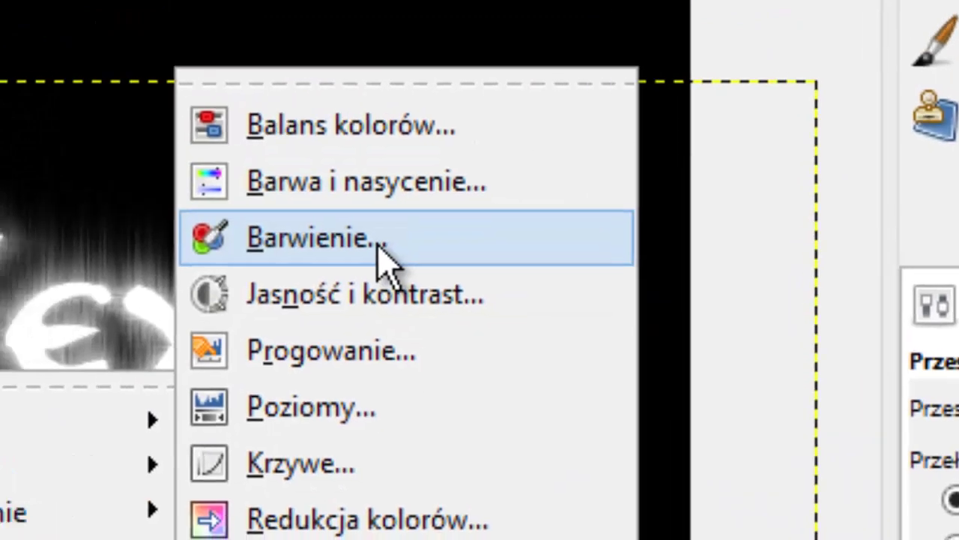
{"action": "left_click", "coordinate": [382, 257]}
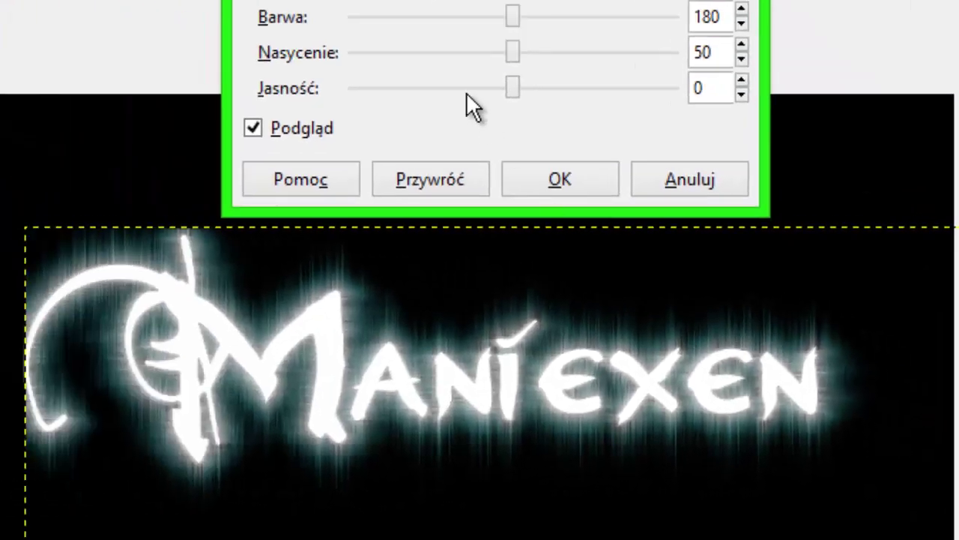
{"action": "left_click_drag", "start_coordinate": [576, 24], "coordinate": [430, 30]}
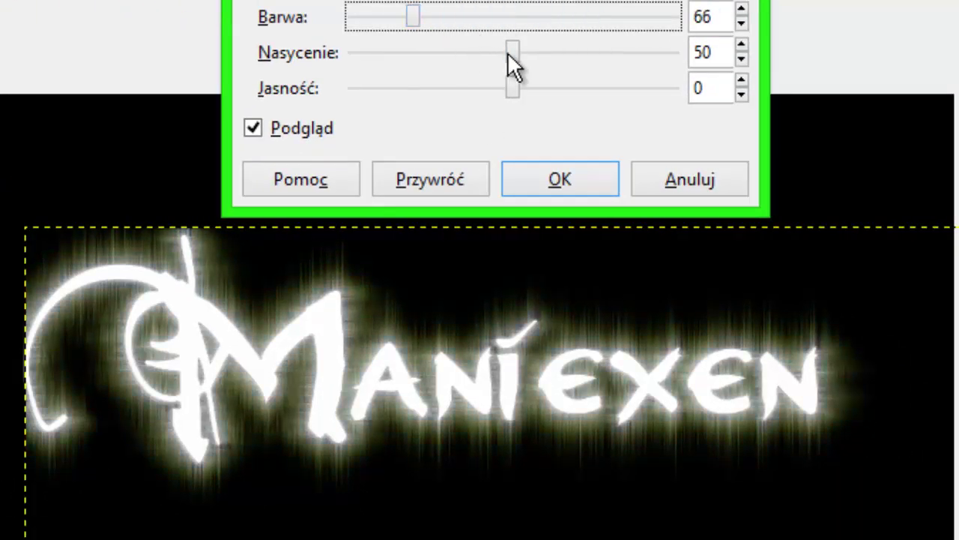
{"action": "left_click_drag", "start_coordinate": [510, 54], "coordinate": [674, 54]}
{"action": "mouse_move", "coordinate": [539, 88]}
{"action": "left_mouse_down"}
{"action": "mouse_move", "coordinate": [426, 89]}
{"action": "mouse_move", "coordinate": [439, 96]}
{"action": "left_mouse_up"}
{"action": "left_click_drag", "start_coordinate": [410, 17], "coordinate": [470, 21]}
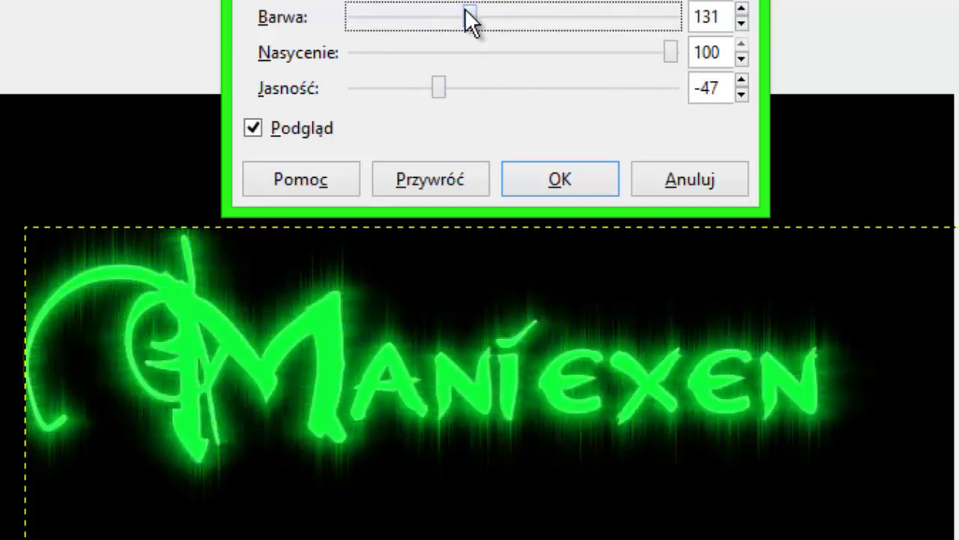
{"action": "mouse_move", "coordinate": [439, 89]}
{"action": "left_mouse_down"}
{"action": "mouse_move", "coordinate": [485, 87]}
{"action": "mouse_move", "coordinate": [408, 86]}
{"action": "left_mouse_up"}
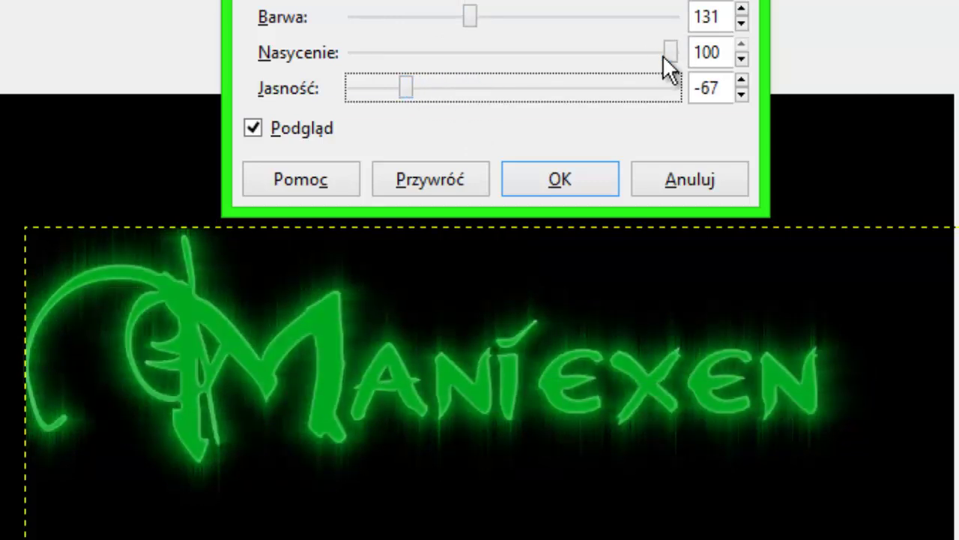
{"action": "mouse_move", "coordinate": [666, 53]}
{"action": "left_mouse_down"}
{"action": "mouse_move", "coordinate": [562, 55]}
{"action": "mouse_move", "coordinate": [634, 56]}
{"action": "left_mouse_up"}
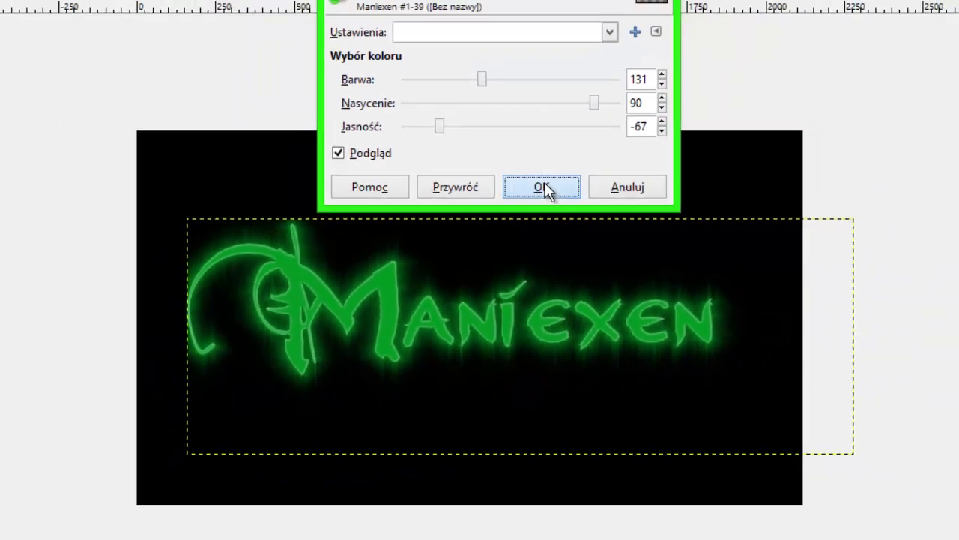
{"action": "left_click", "coordinate": [616, 181]}
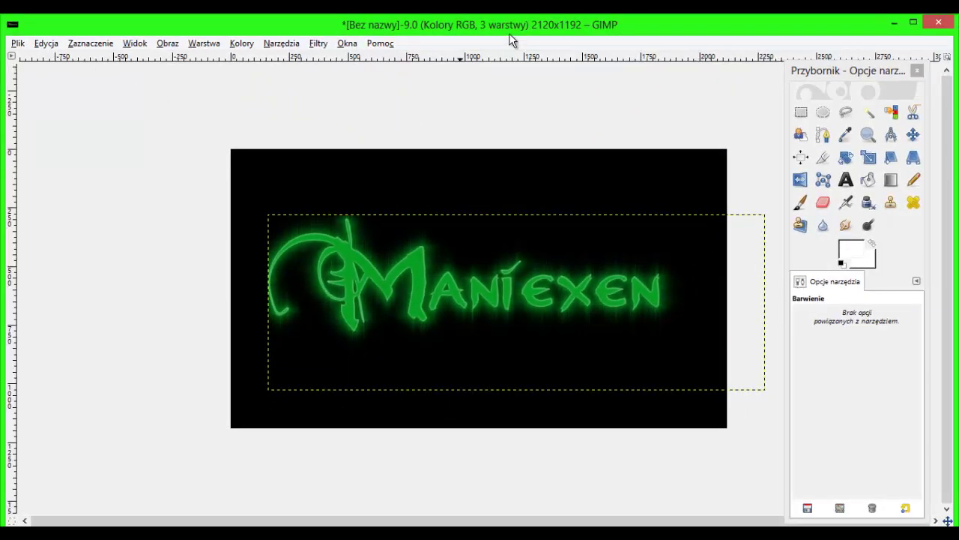
Step: Start Export As and keep PNG as the export file type
{"action": "left_click", "coordinate": [18, 44]}
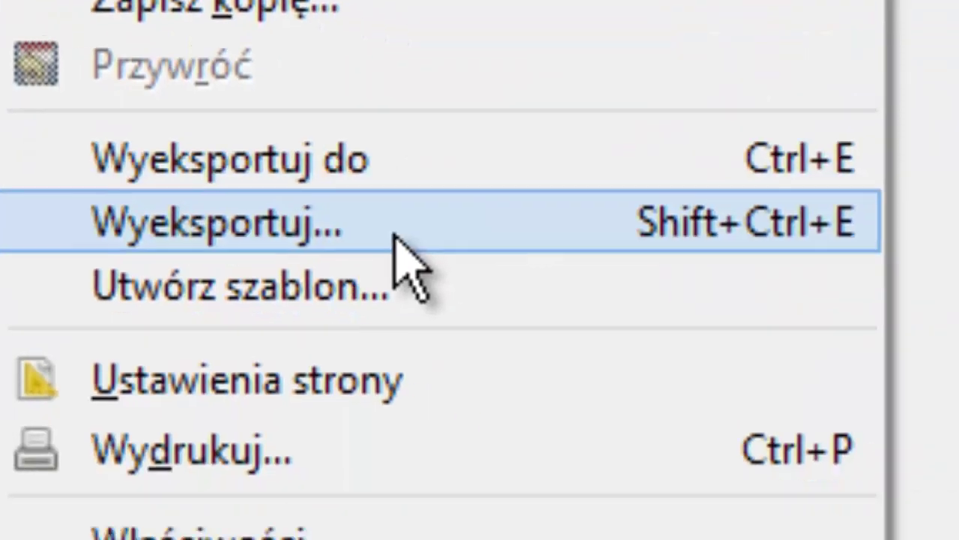
{"action": "left_click", "coordinate": [394, 236]}
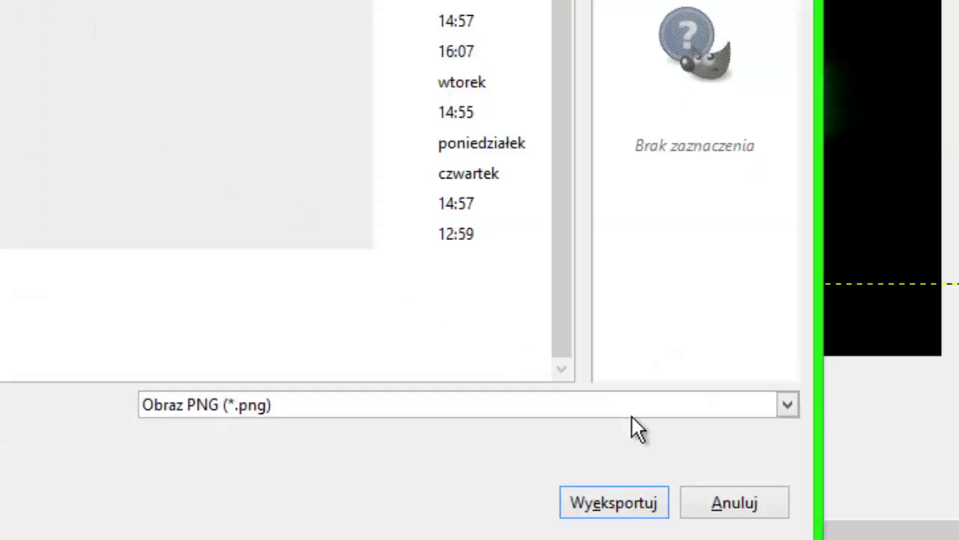
{"action": "left_click", "coordinate": [512, 403]}
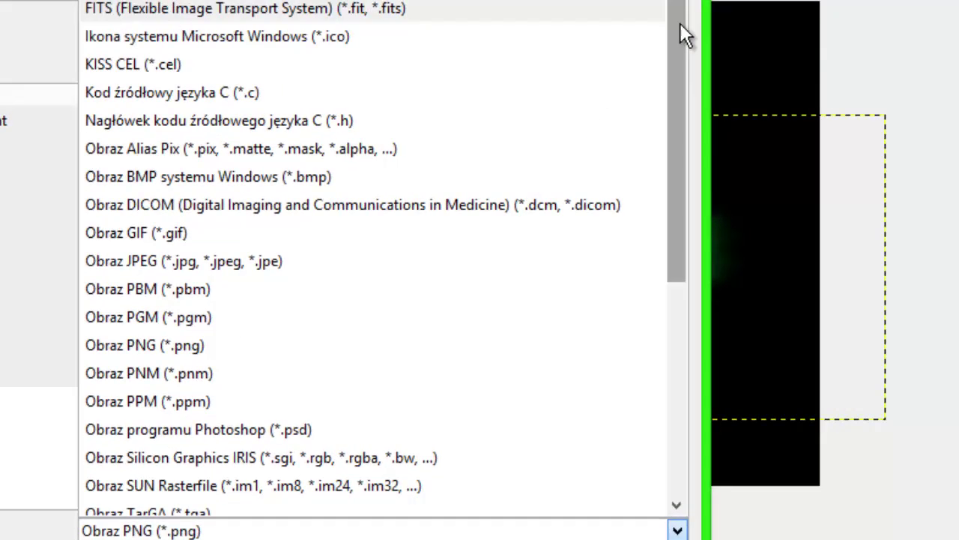
{"action": "left_click_drag", "start_coordinate": [684, 32], "coordinate": [642, 314]}
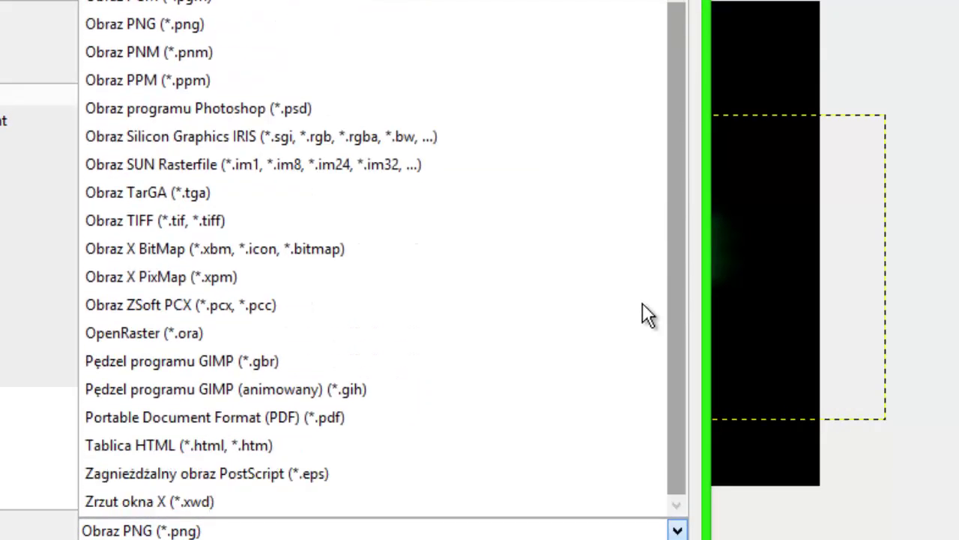
{"action": "scroll", "coordinate": [659, 45], "scroll_direction": "up", "scroll_amount": 4}
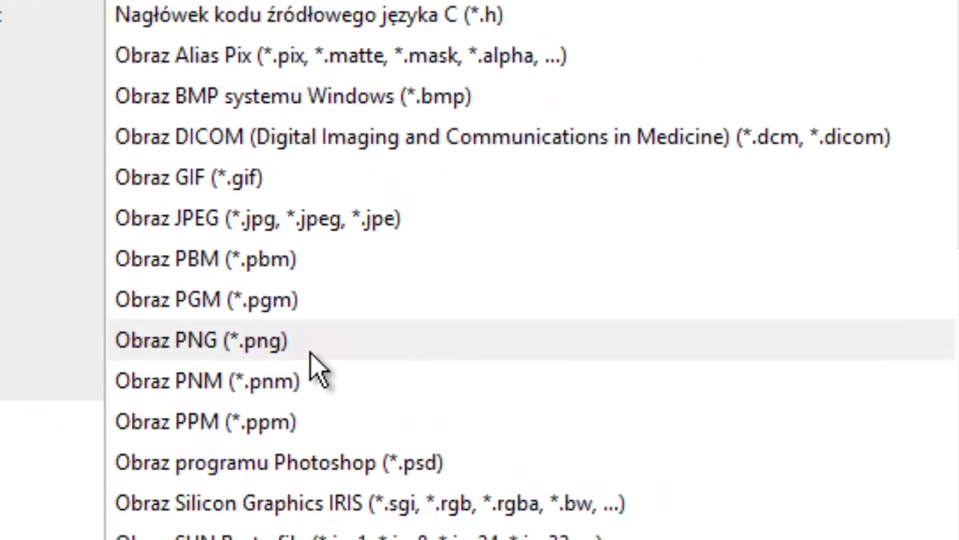
{"action": "left_click", "coordinate": [412, 349]}
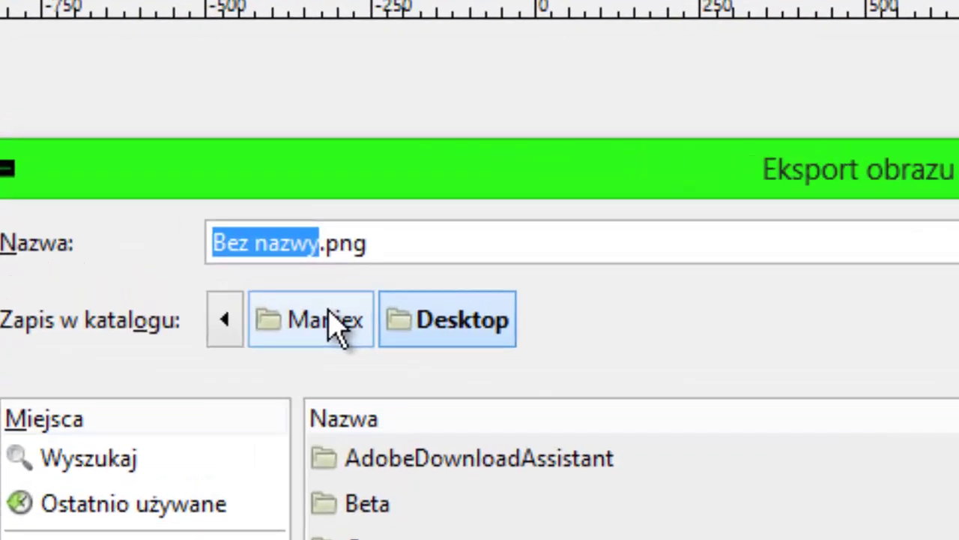
Step: Name the file Maniexen.png on the Desktop and export with default PNG options
{"action": "type", "text": "Maniexe"}
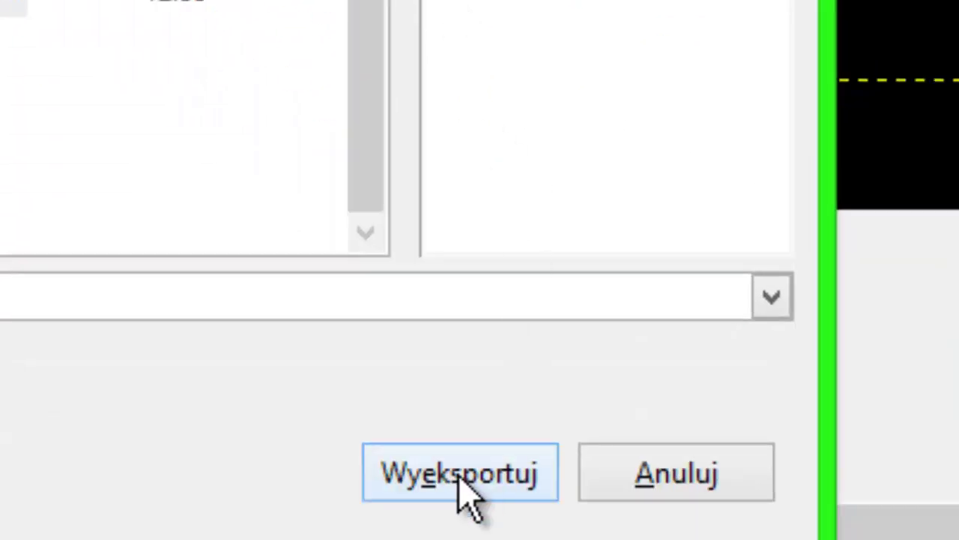
{"action": "left_click", "coordinate": [457, 473]}
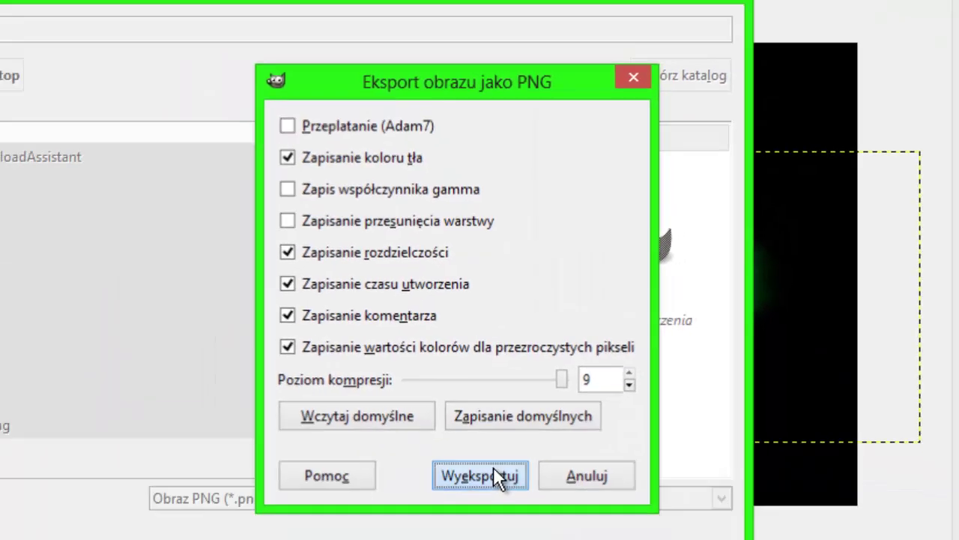
{"action": "left_click", "coordinate": [461, 474]}
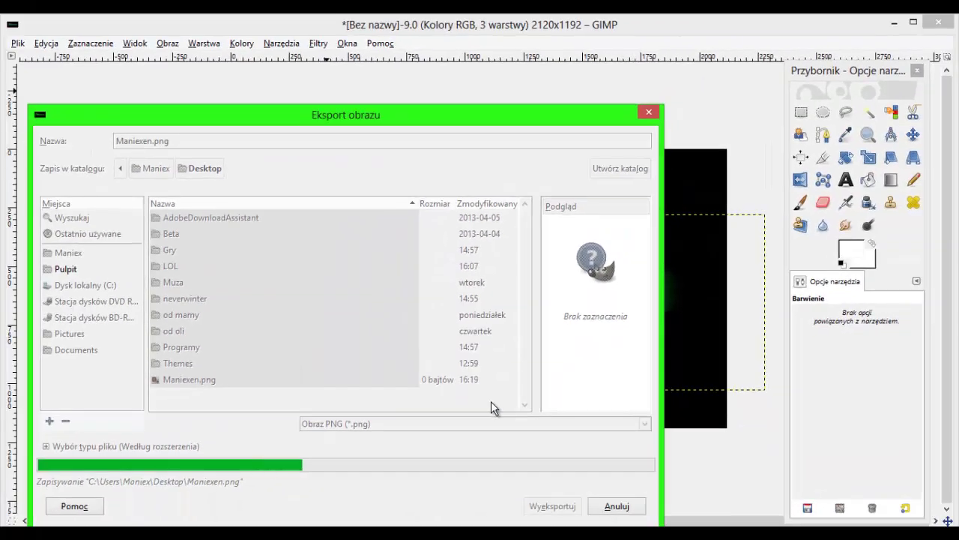